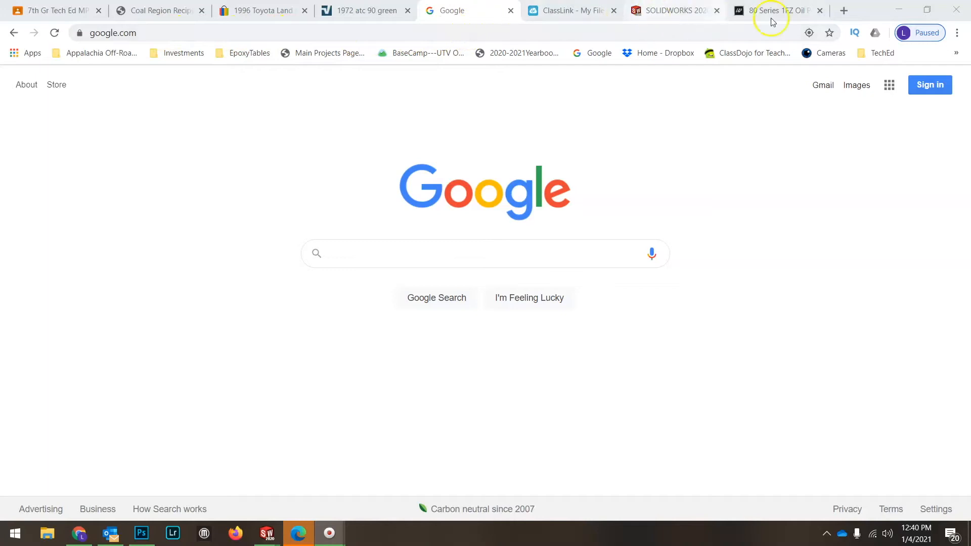
Sign in to Google with the student account, entering the account password
{"action": "left_click", "coordinate": [930, 86]}
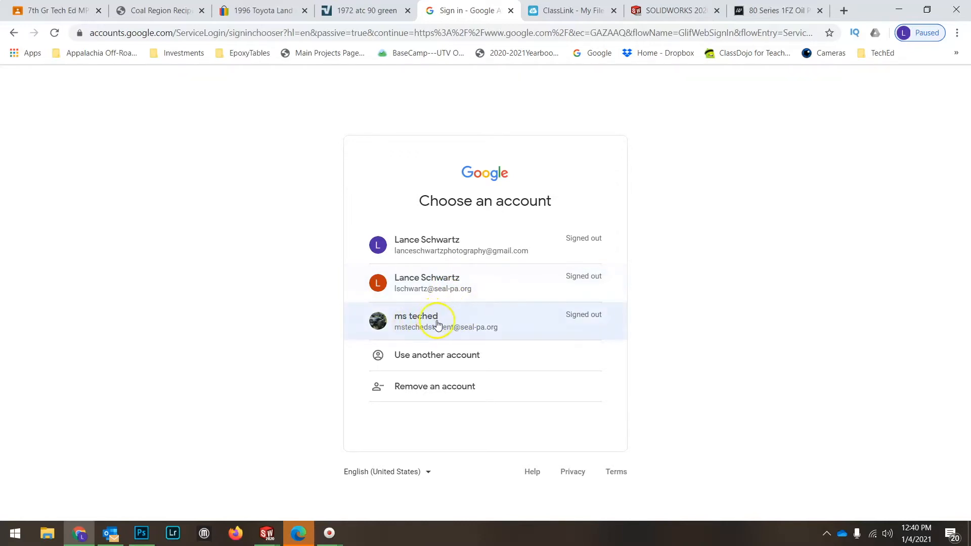
{"action": "left_click", "coordinate": [474, 319]}
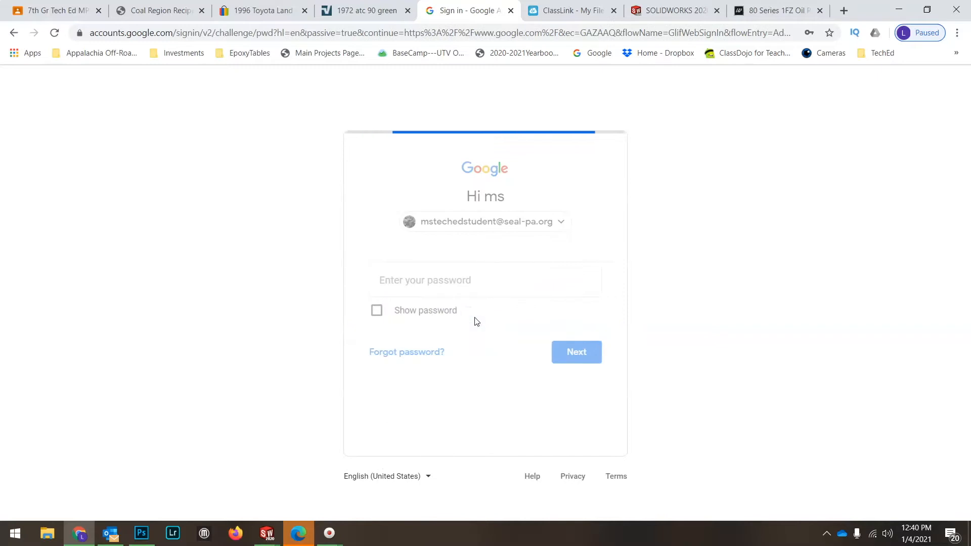
{"action": "left_click", "coordinate": [450, 295]}
{"action": "type", "text": "•••"}
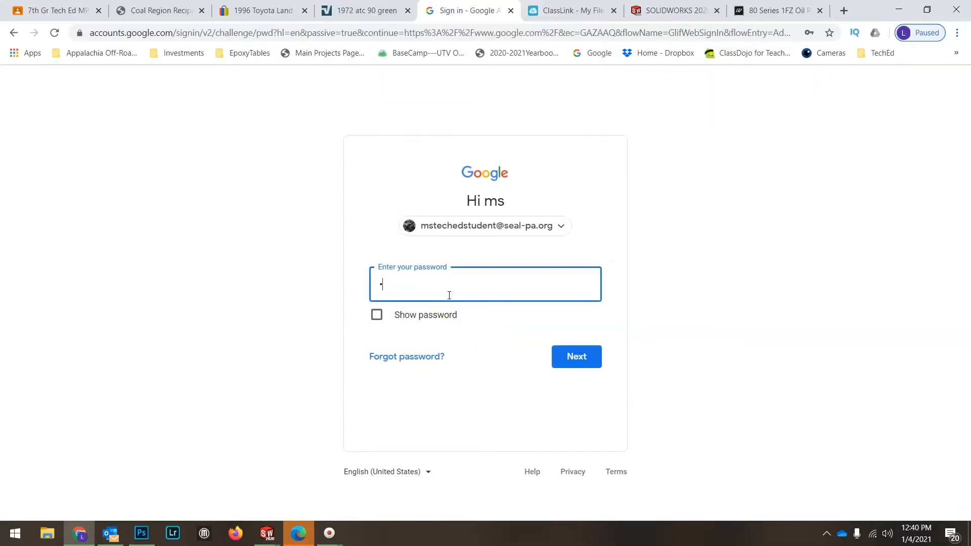
{"action": "type", "text": "••••••••••••"}
{"action": "left_click", "coordinate": [575, 356]}
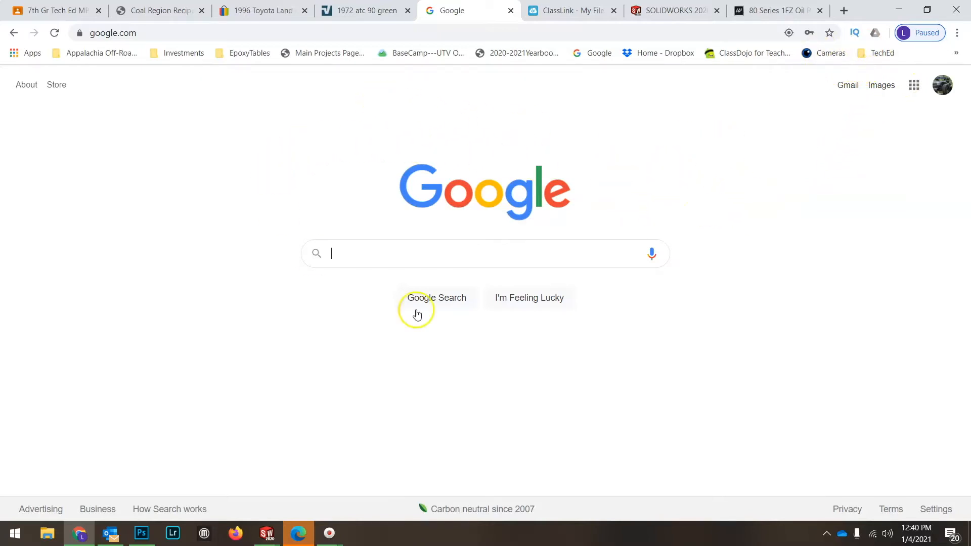
Open the ClassLink login page at launchpad.classlink.com/seals
{"action": "left_click", "coordinate": [417, 32]}
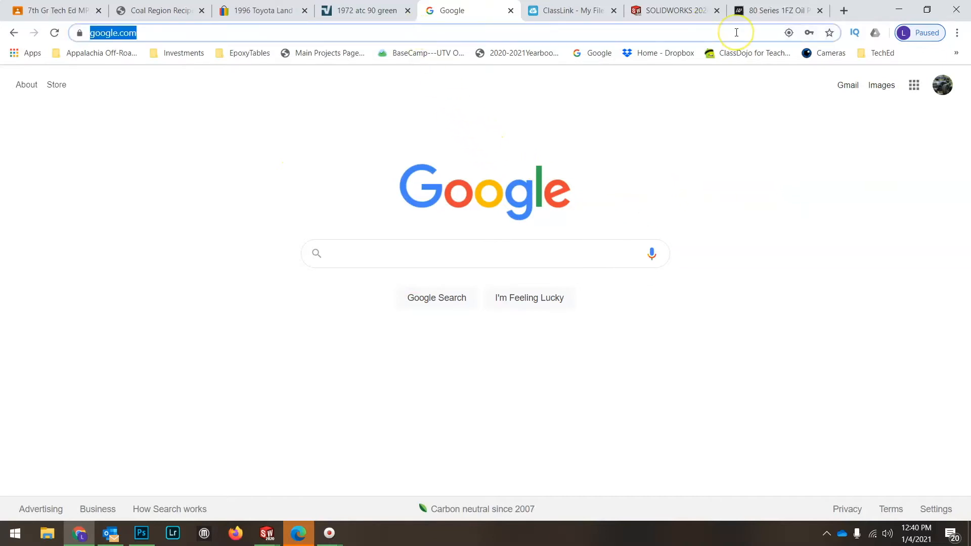
{"action": "type", "text": "lau"}
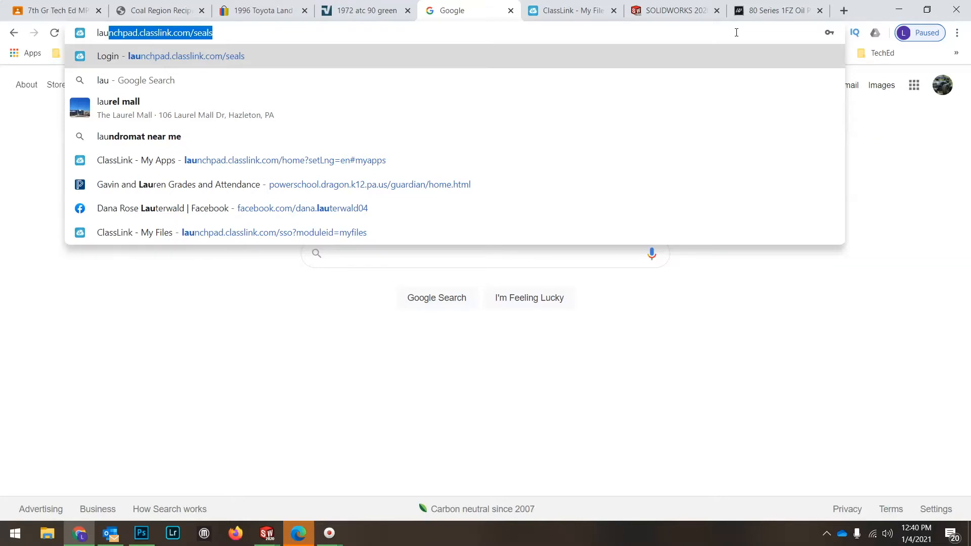
{"action": "key", "text": "Right"}
{"action": "key", "text": "Return"}
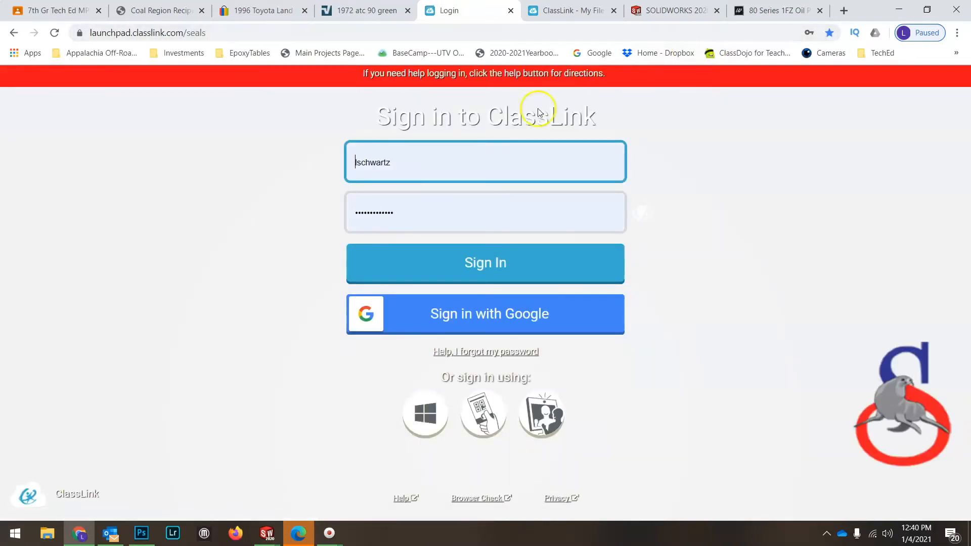
Sign in to ClassLink with the saved student username and password
{"action": "double_click", "coordinate": [434, 160]}
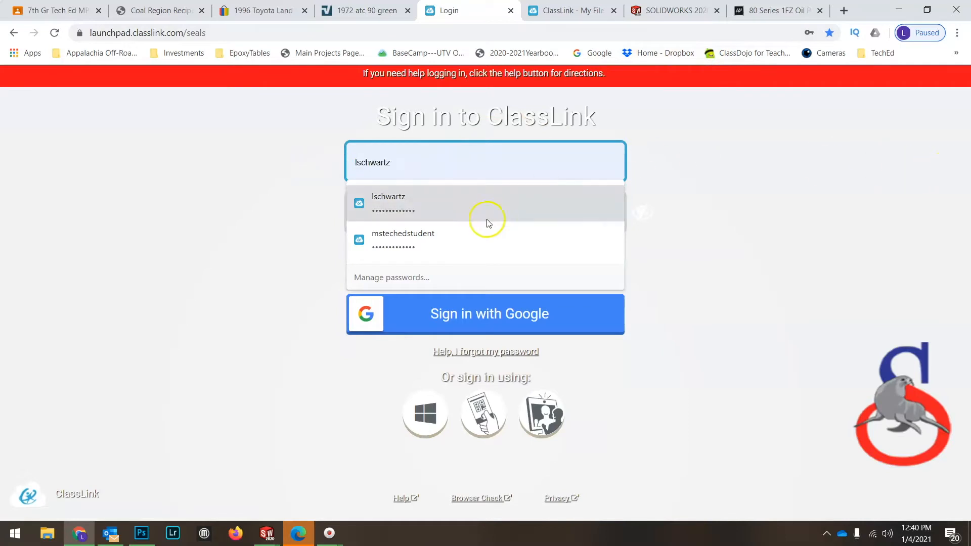
{"action": "left_click", "coordinate": [461, 231]}
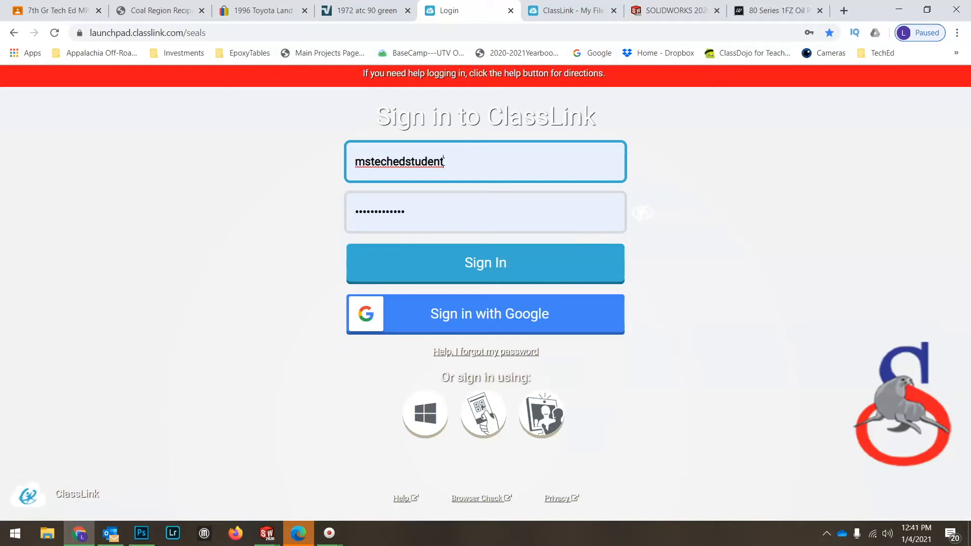
{"action": "left_click", "coordinate": [474, 265]}
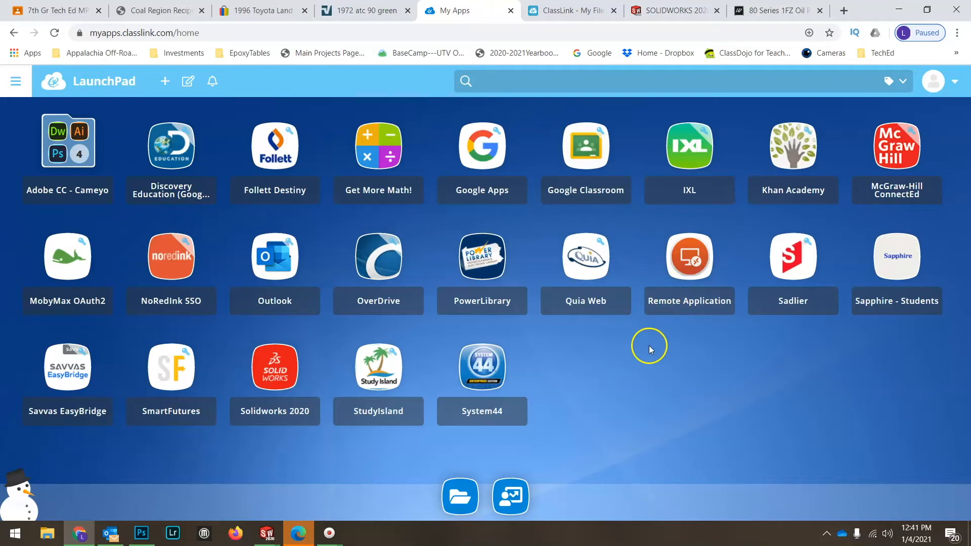
Launch Solidworks 2020 with clipboard access allowed, accept its license agreement and dismiss the welcome window
{"action": "left_click", "coordinate": [272, 413]}
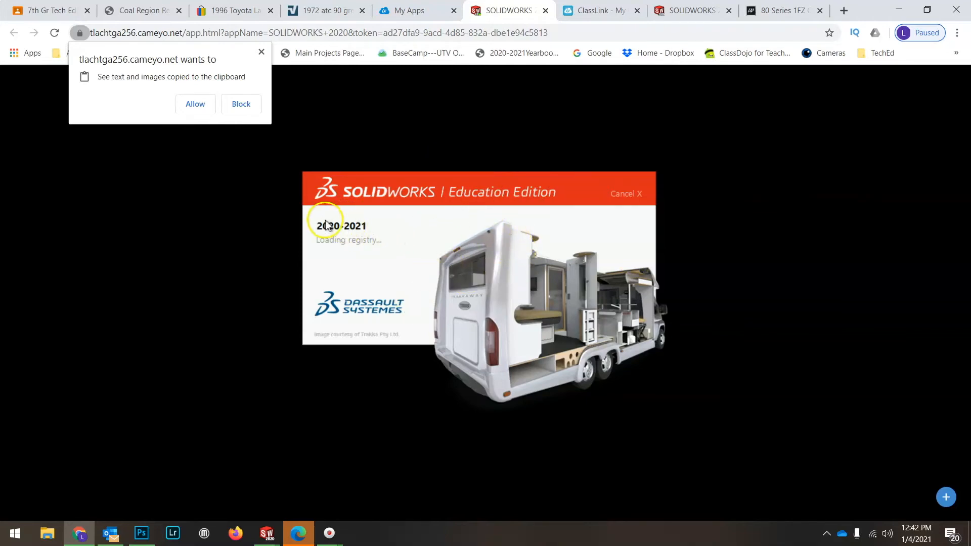
{"action": "left_click", "coordinate": [195, 104]}
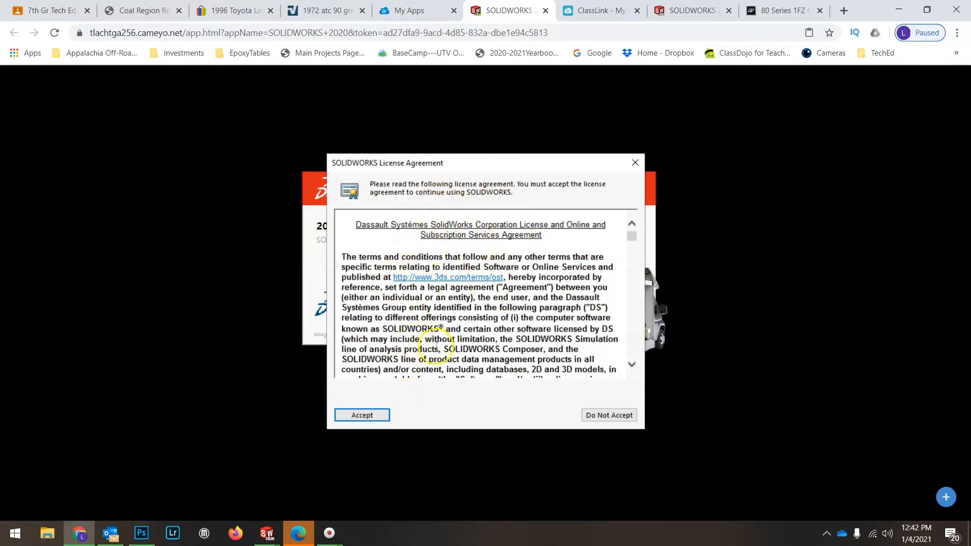
{"action": "left_click", "coordinate": [371, 415]}
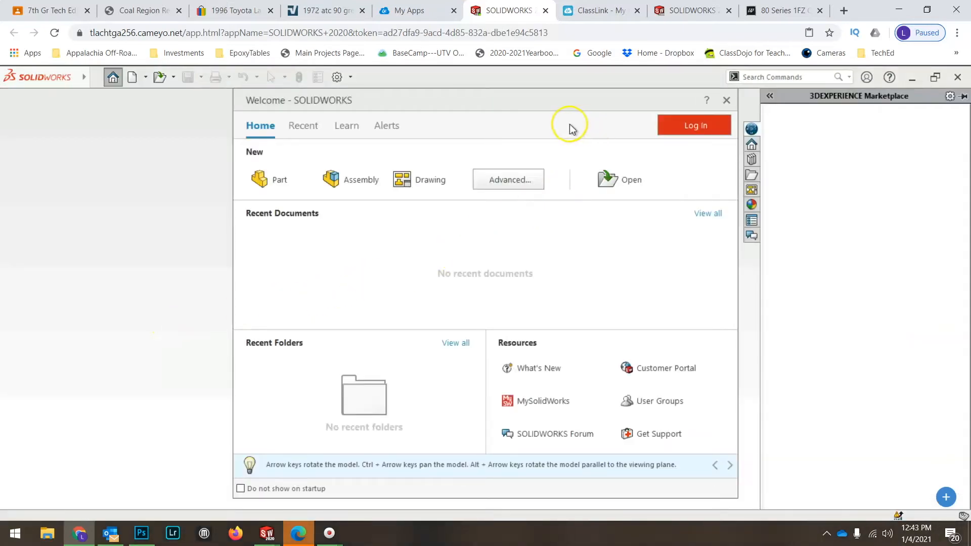
{"action": "left_click", "coordinate": [726, 101]}
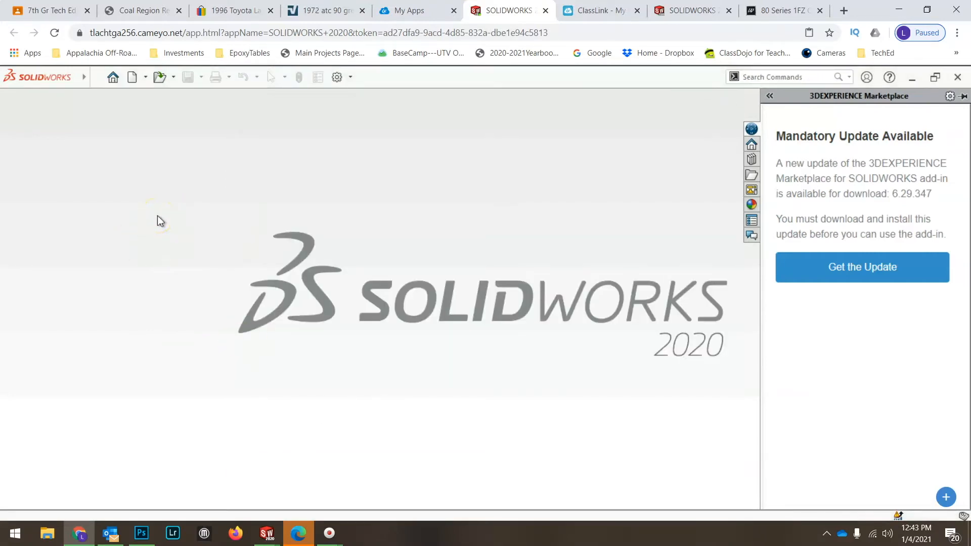
Check the My GDrive folders available for opening SOLIDWORKS files, and cancel without opening one
{"action": "left_click", "coordinate": [161, 83]}
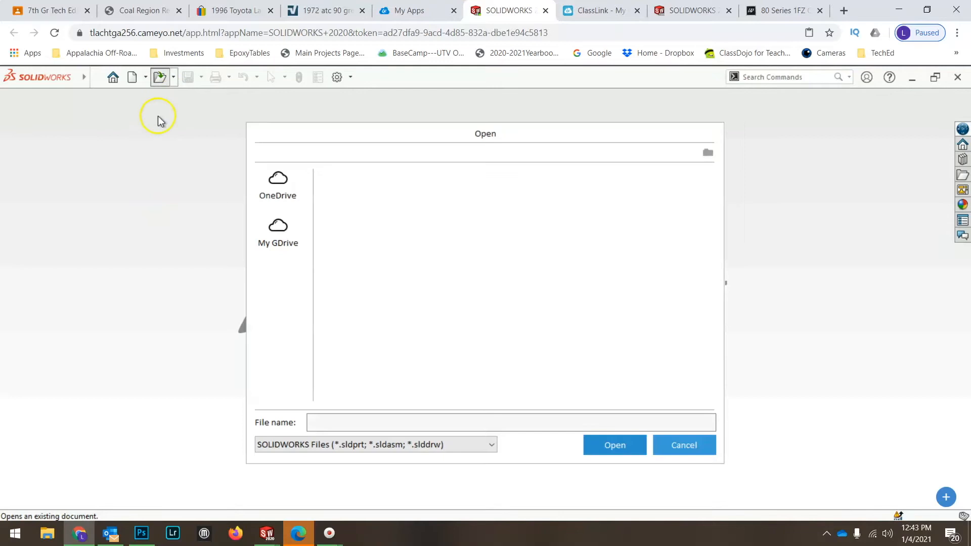
{"action": "left_click", "coordinate": [274, 228]}
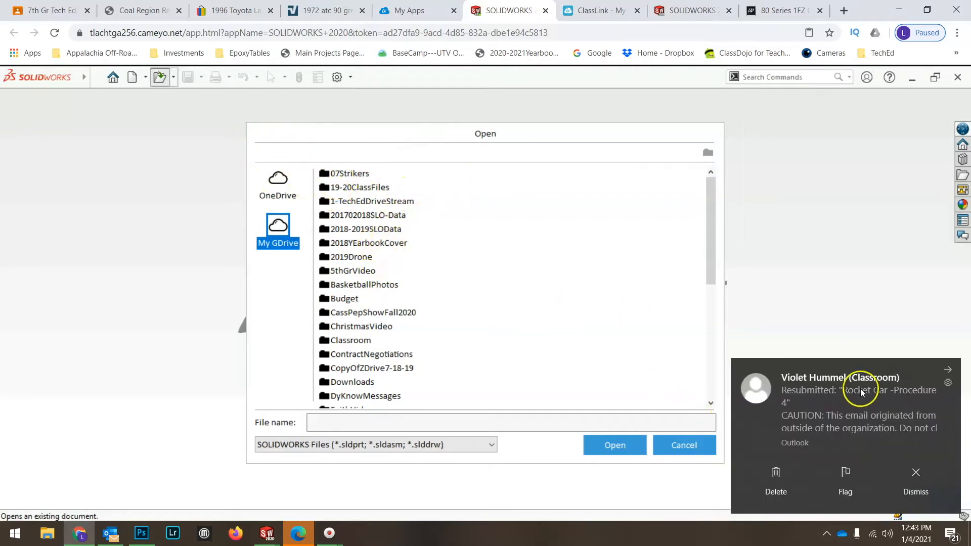
{"action": "left_click", "coordinate": [693, 446]}
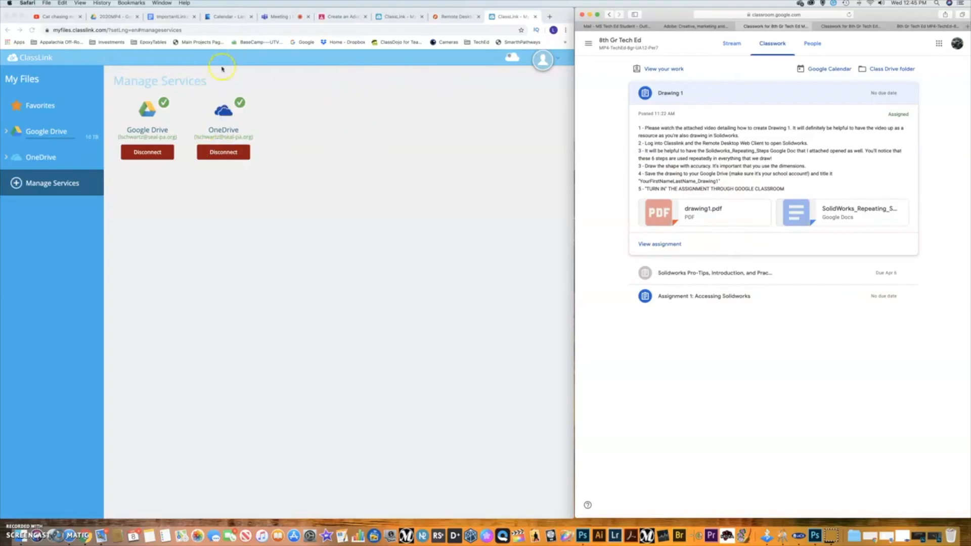
Switch to the SOLIDWORKS 2017 remote session and open the drawing1.pdf attachment of the Drawing 1 assignment alongside it
{"action": "left_click", "coordinate": [456, 17]}
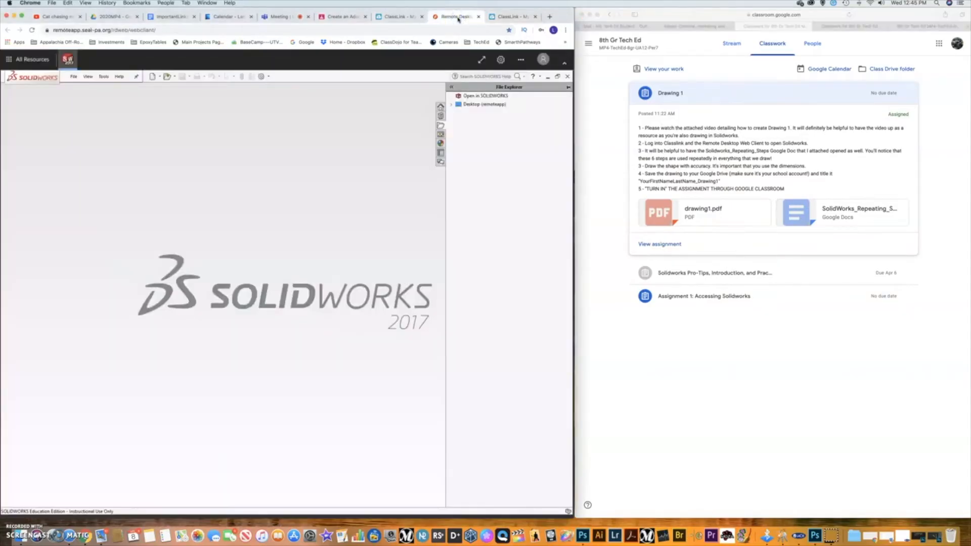
{"action": "left_click", "coordinate": [700, 214]}
{"action": "left_click", "coordinate": [701, 214]}
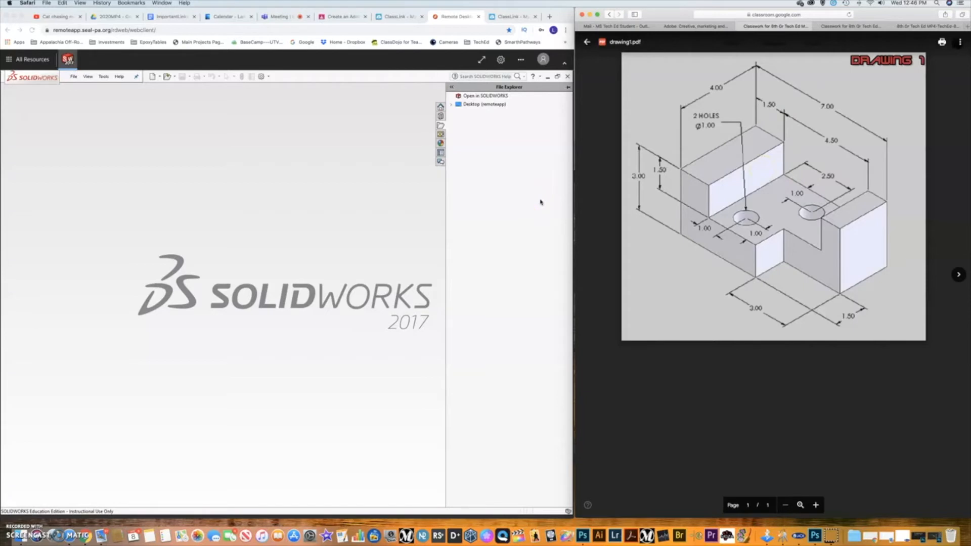
Create a new part document in SOLIDWORKS
{"action": "left_click", "coordinate": [498, 235]}
{"action": "left_click", "coordinate": [157, 79]}
{"action": "left_click", "coordinate": [184, 250]}
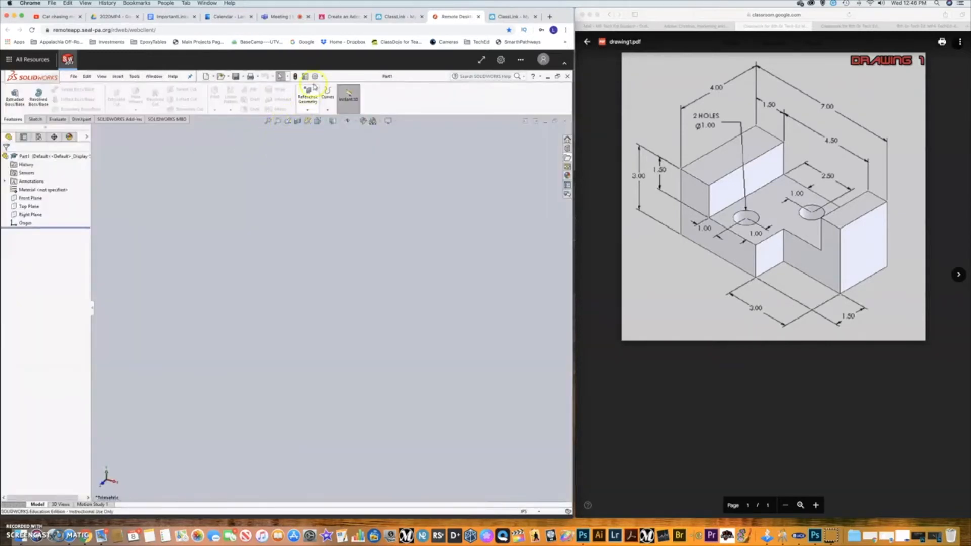
Set the part's unit system to IPS (inch, pound, second) in the document properties
{"action": "left_click", "coordinate": [314, 76]}
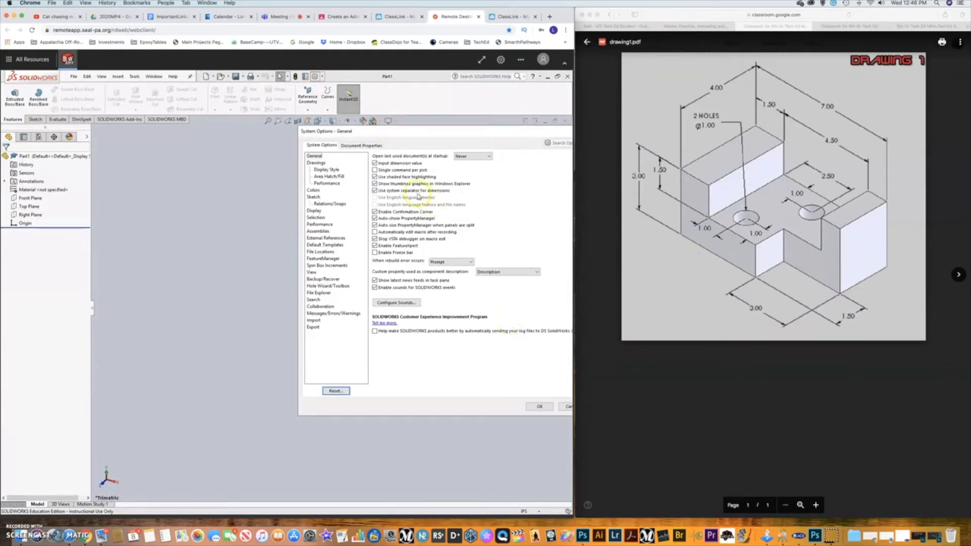
{"action": "left_click", "coordinate": [363, 146]}
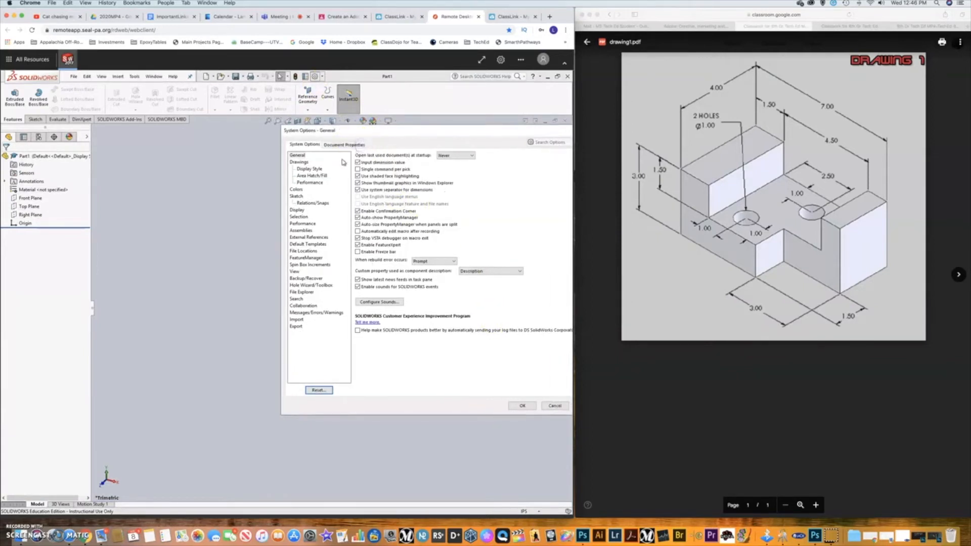
{"action": "left_click", "coordinate": [317, 146]}
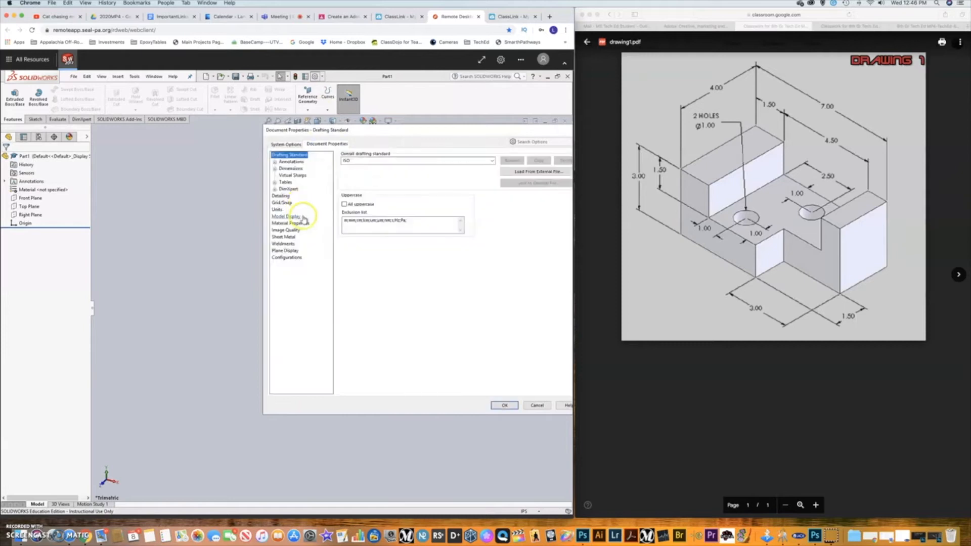
{"action": "left_click", "coordinate": [277, 209]}
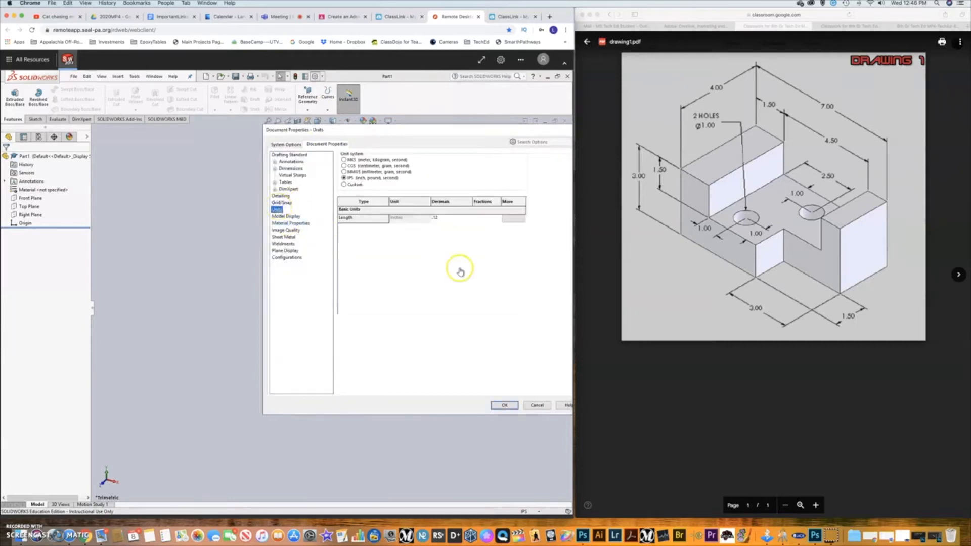
{"action": "left_click", "coordinate": [380, 180]}
Set the length, dual dimension length and angle units to three decimal places (.123) and apply the document settings
{"action": "left_click", "coordinate": [441, 218]}
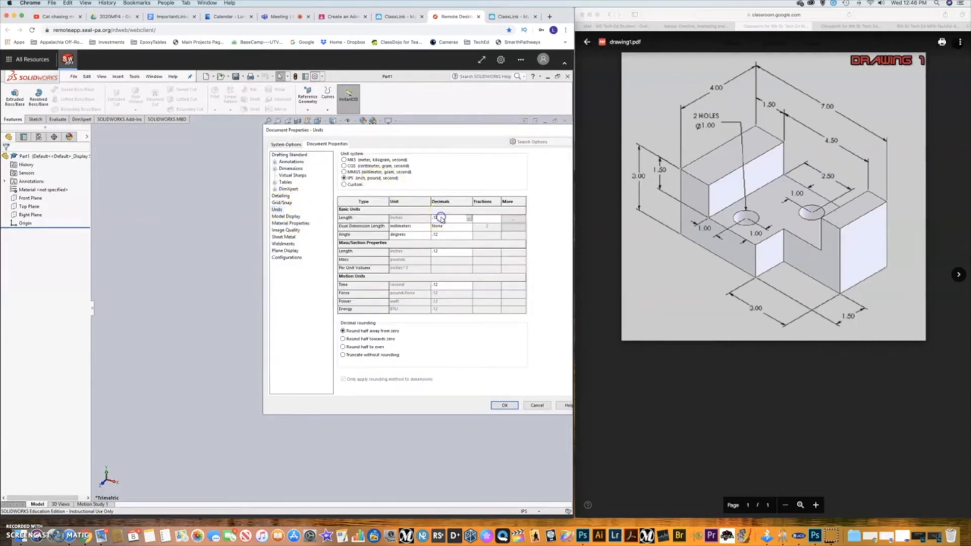
{"action": "left_click", "coordinate": [459, 219]}
{"action": "left_click", "coordinate": [445, 231]}
{"action": "left_click", "coordinate": [445, 227]}
{"action": "left_click", "coordinate": [447, 227]}
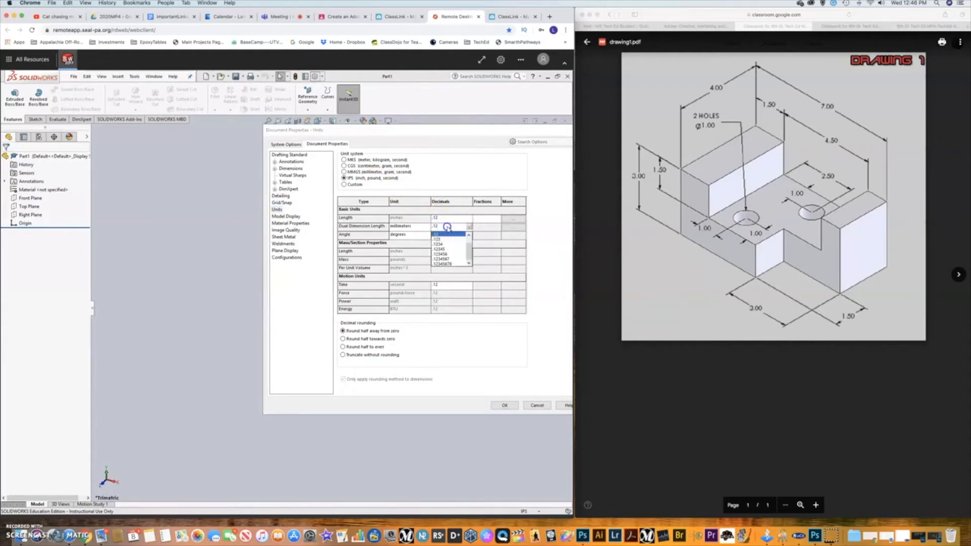
{"action": "left_click", "coordinate": [446, 238]}
{"action": "left_click", "coordinate": [445, 218]}
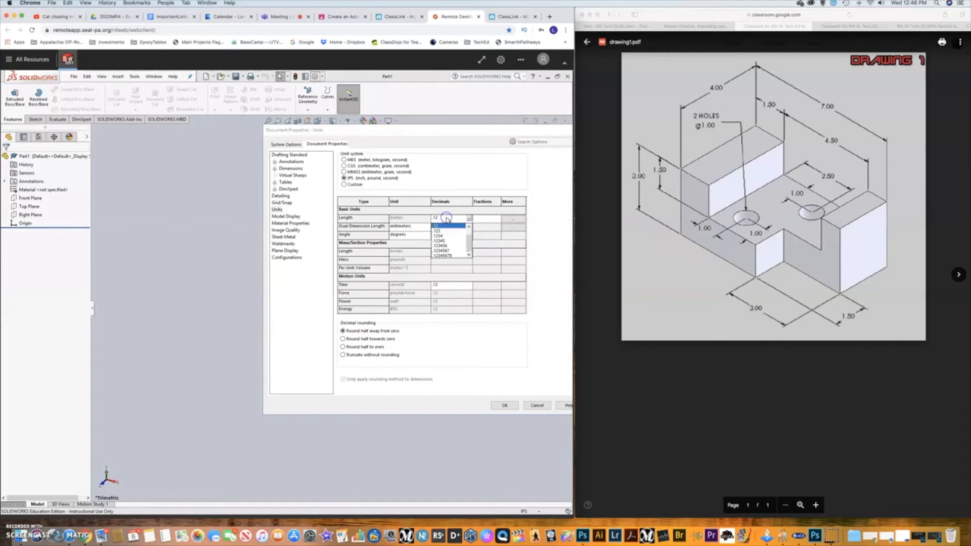
{"action": "left_click", "coordinate": [445, 231]}
{"action": "left_click", "coordinate": [445, 234]}
{"action": "left_click", "coordinate": [445, 248]}
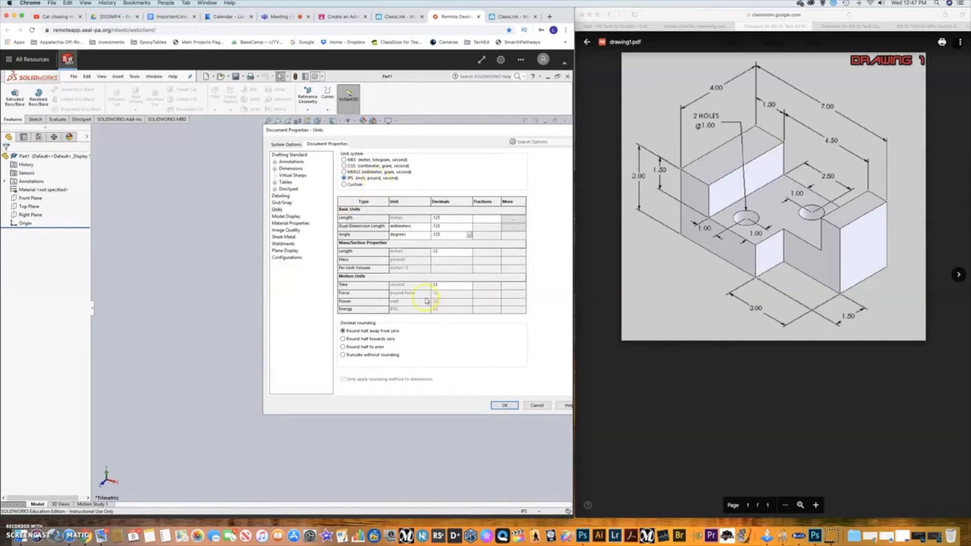
{"action": "left_click", "coordinate": [504, 405]}
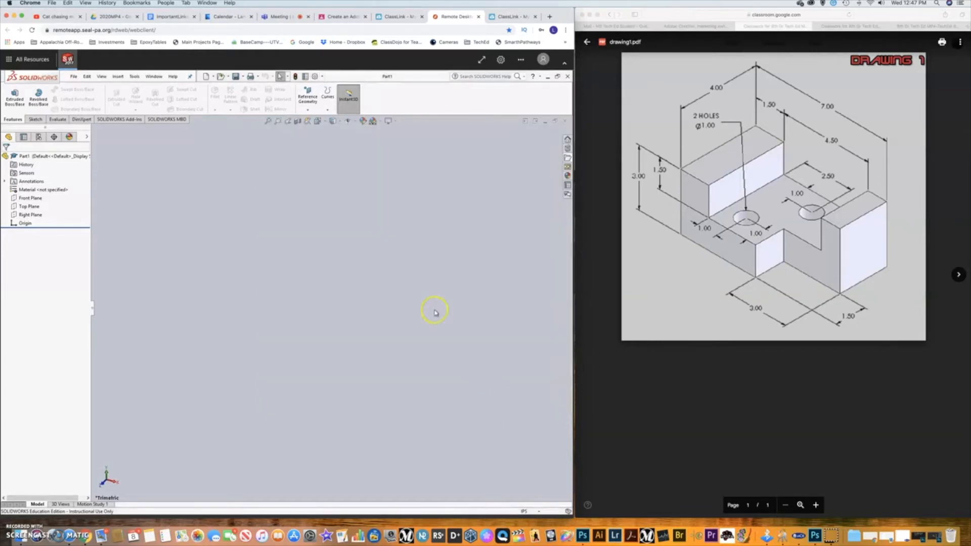
Turn on the display of origins in the part's graphics area
{"action": "left_click", "coordinate": [102, 76]}
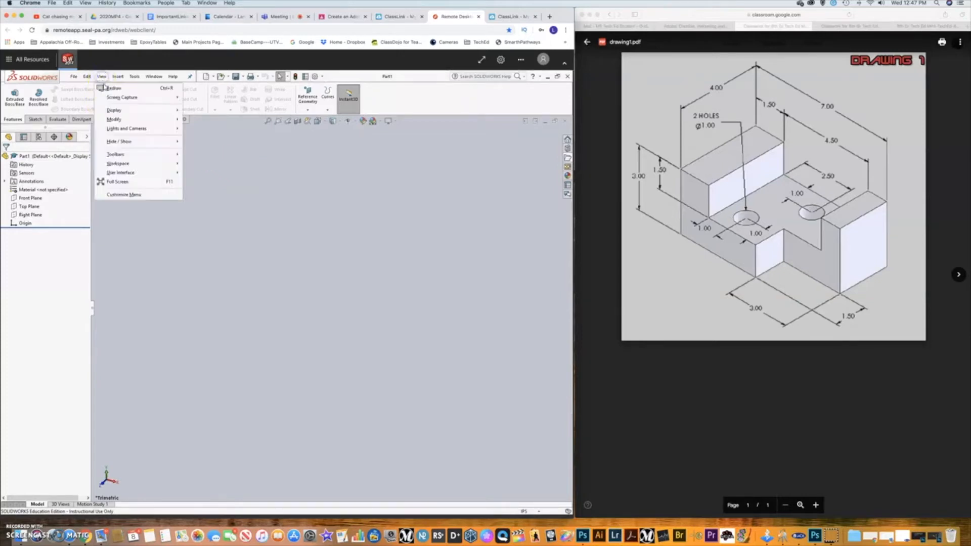
{"action": "left_click", "coordinate": [128, 141]}
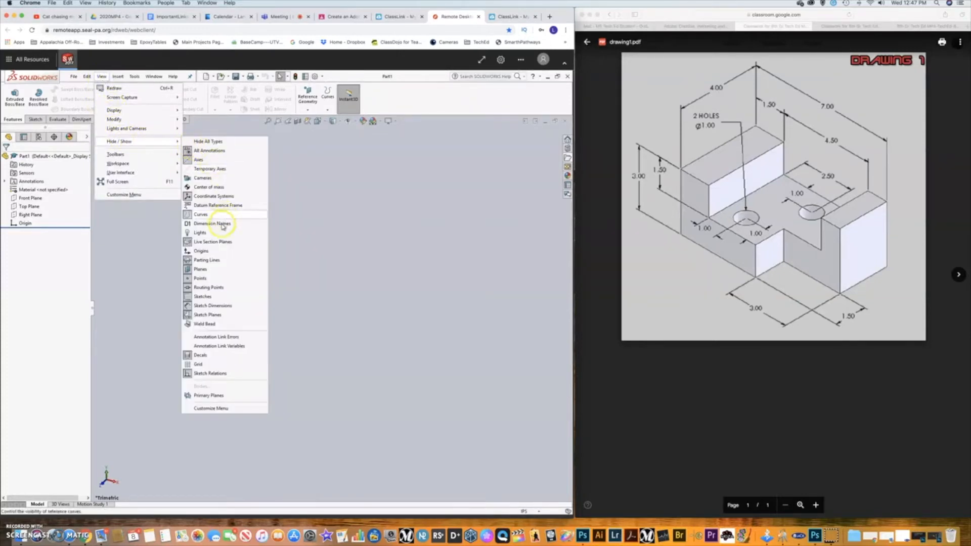
{"action": "left_click", "coordinate": [214, 251]}
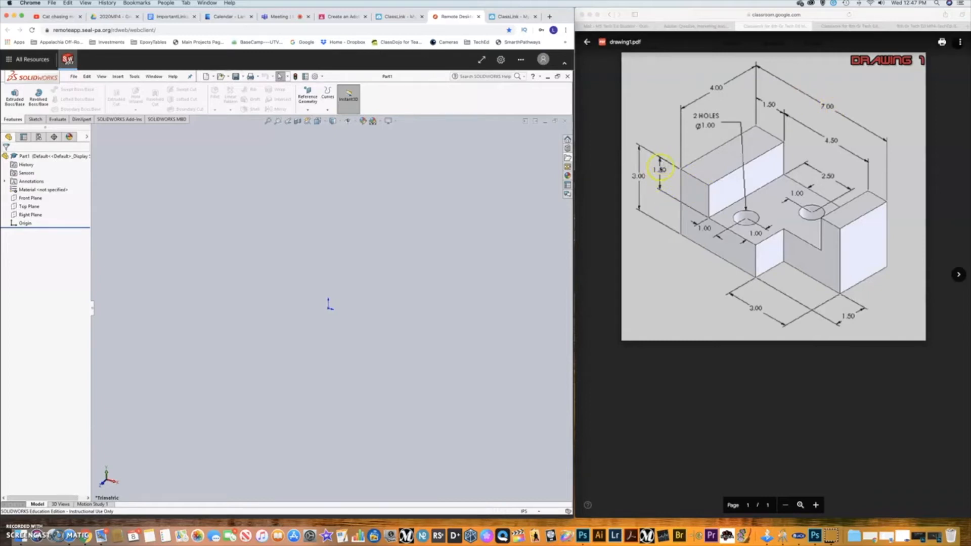
Review the SolidWorks_Repeating_Steps document and return to the drawing1.pdf reference
{"action": "left_click", "coordinate": [958, 279]}
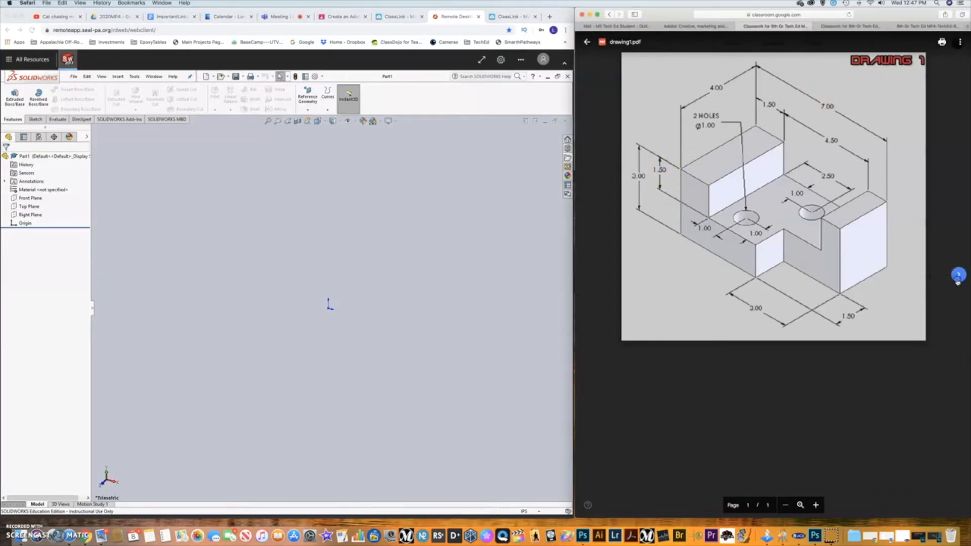
{"action": "left_click", "coordinate": [958, 277]}
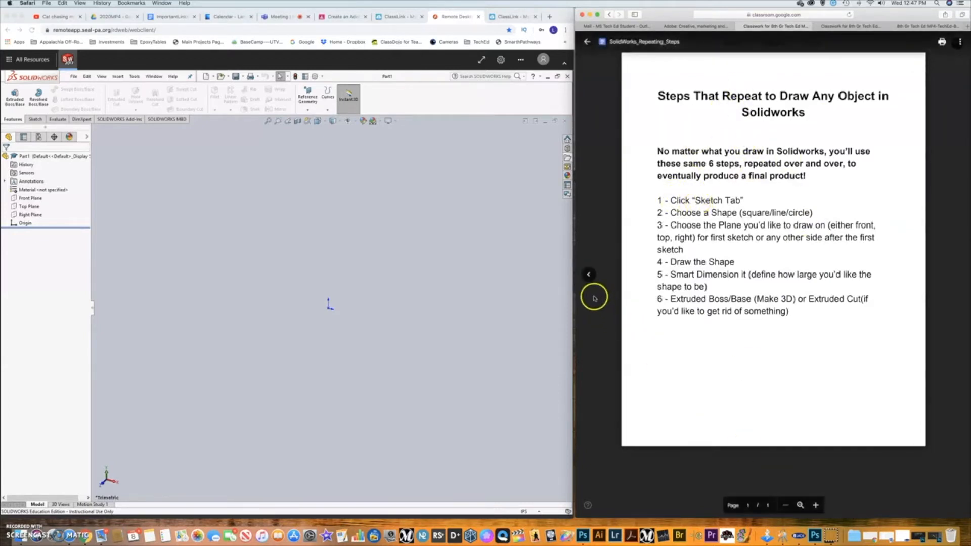
{"action": "left_click", "coordinate": [589, 275]}
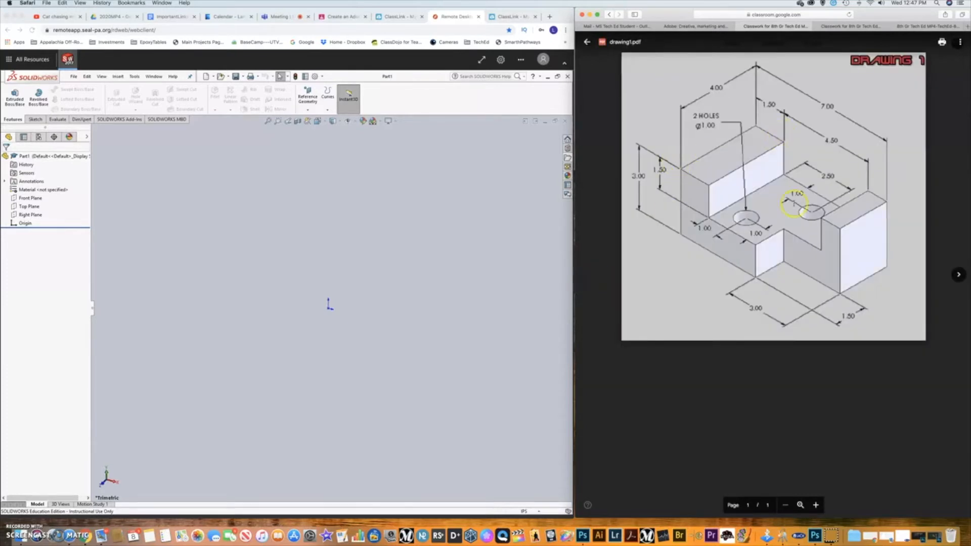
Sketch a corner rectangle about 2.15 by 1.29 in on the Top Plane, with its first corner at the origin
{"action": "left_click", "coordinate": [959, 275]}
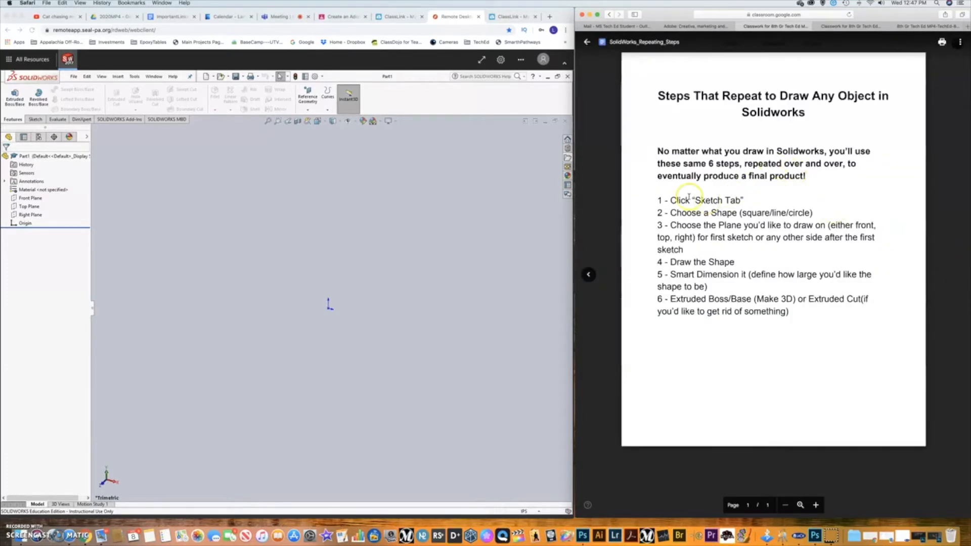
{"action": "left_click", "coordinate": [37, 124]}
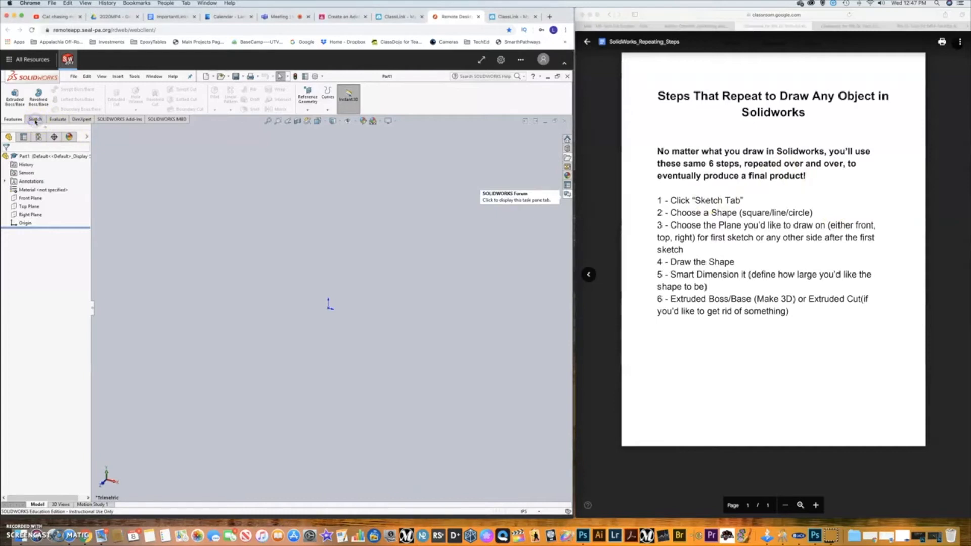
{"action": "left_click", "coordinate": [35, 121]}
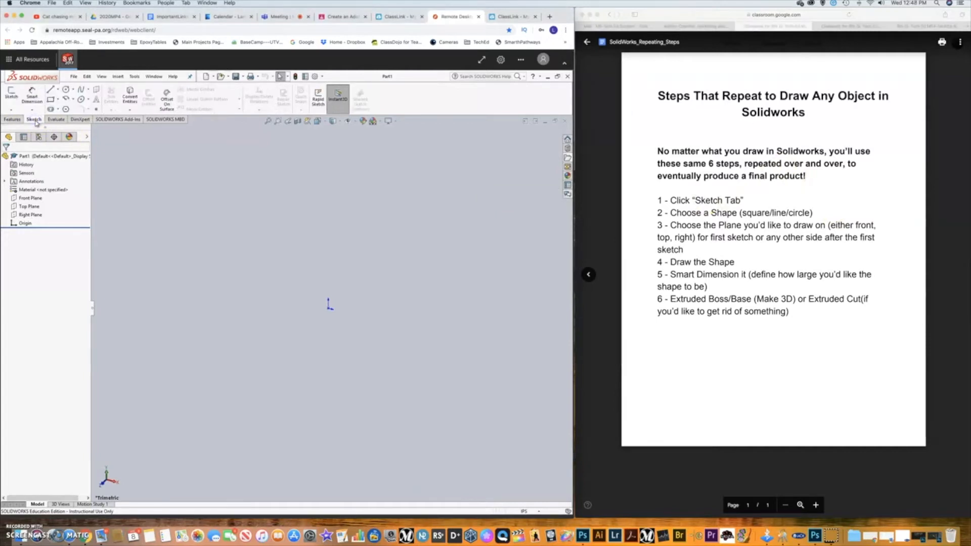
{"action": "left_click", "coordinate": [50, 100]}
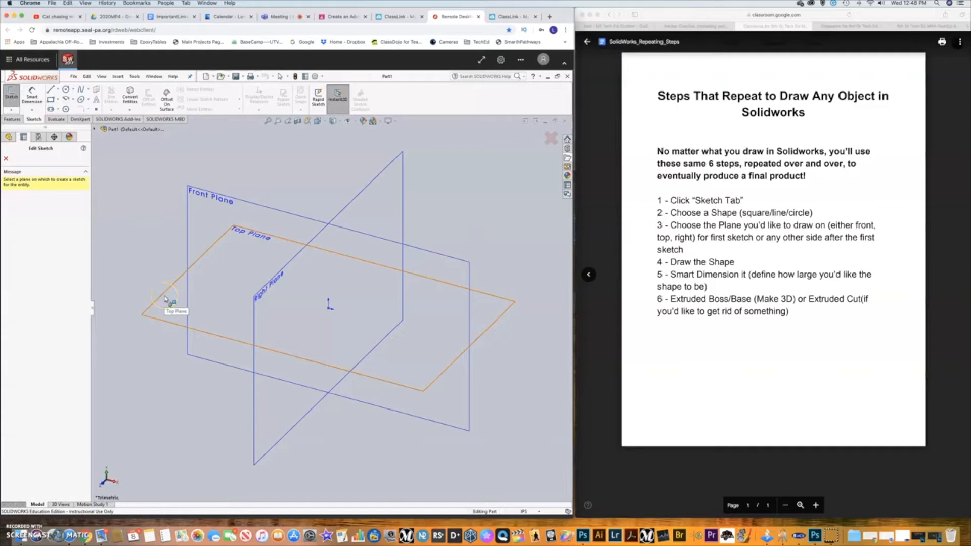
{"action": "left_click", "coordinate": [164, 299]}
{"action": "left_click", "coordinate": [318, 321]}
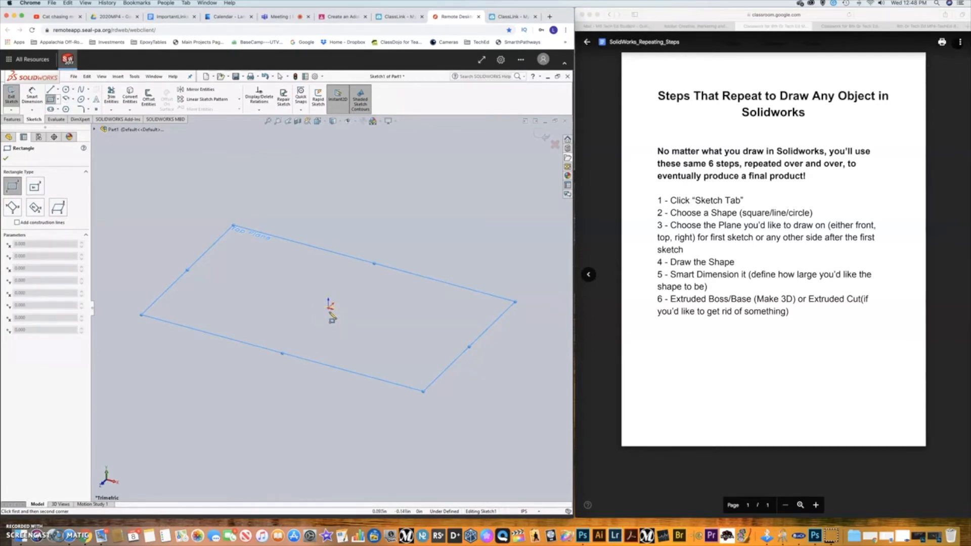
{"action": "left_click", "coordinate": [329, 307]}
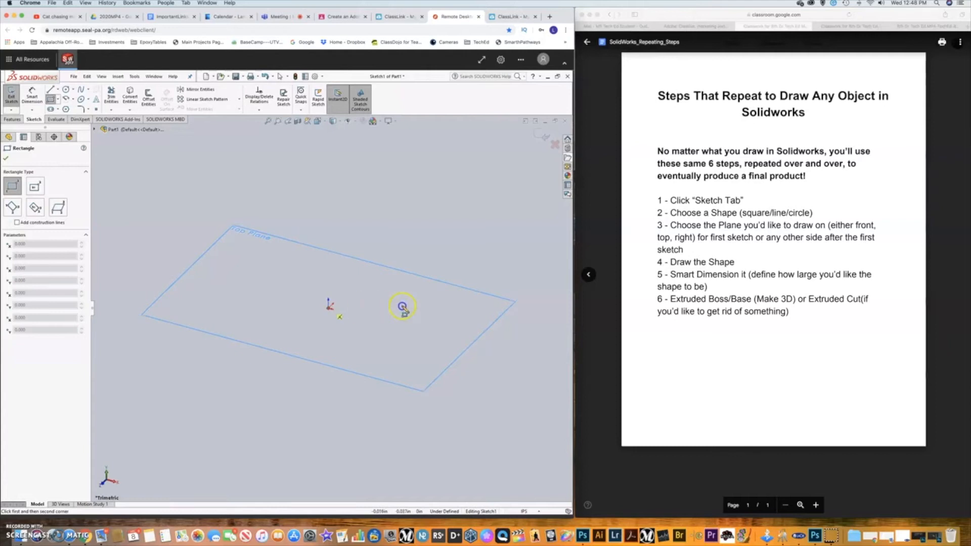
{"action": "left_click", "coordinate": [443, 307]}
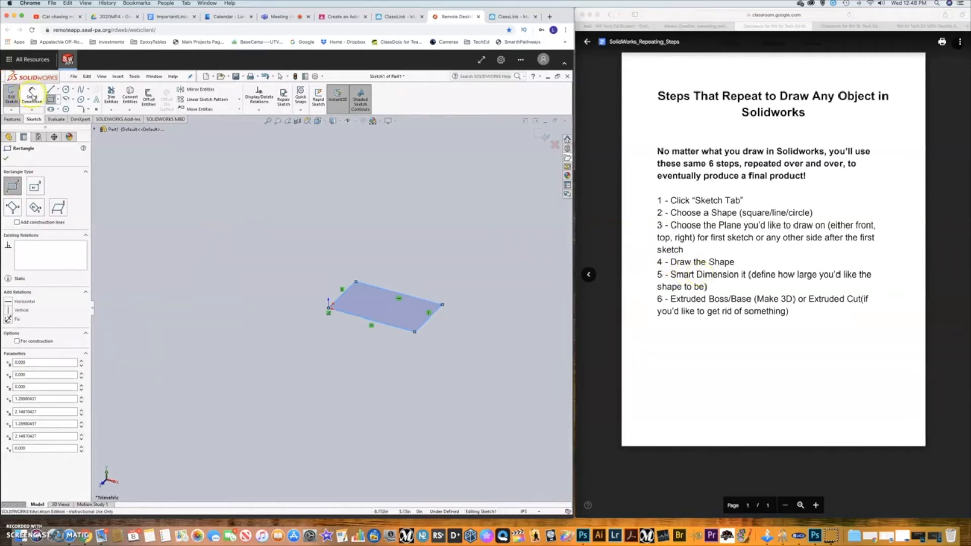
Add a Smart Dimension to the rectangle's long back edge and set it to 7 in
{"action": "left_click", "coordinate": [32, 97]}
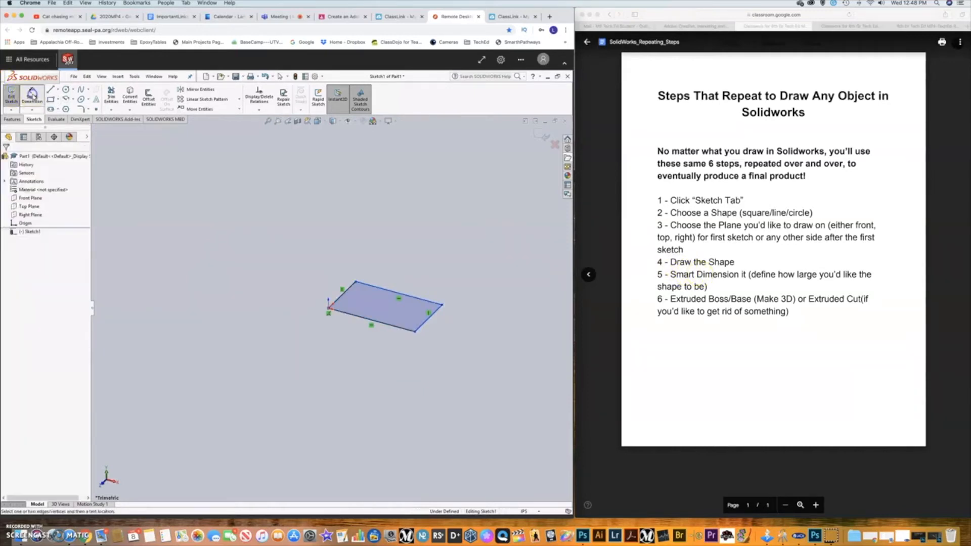
{"action": "left_click", "coordinate": [387, 292]}
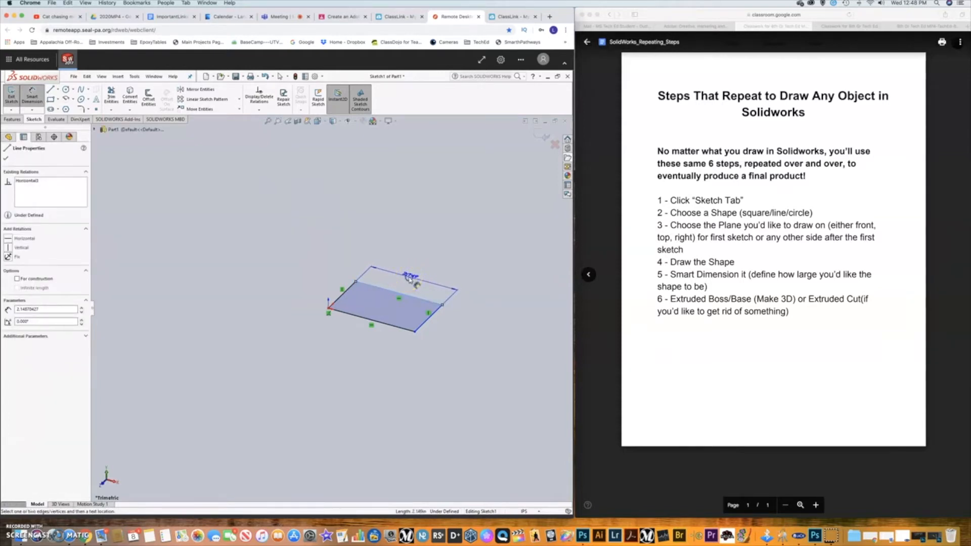
{"action": "left_click", "coordinate": [410, 279]}
{"action": "type", "text": "2"}
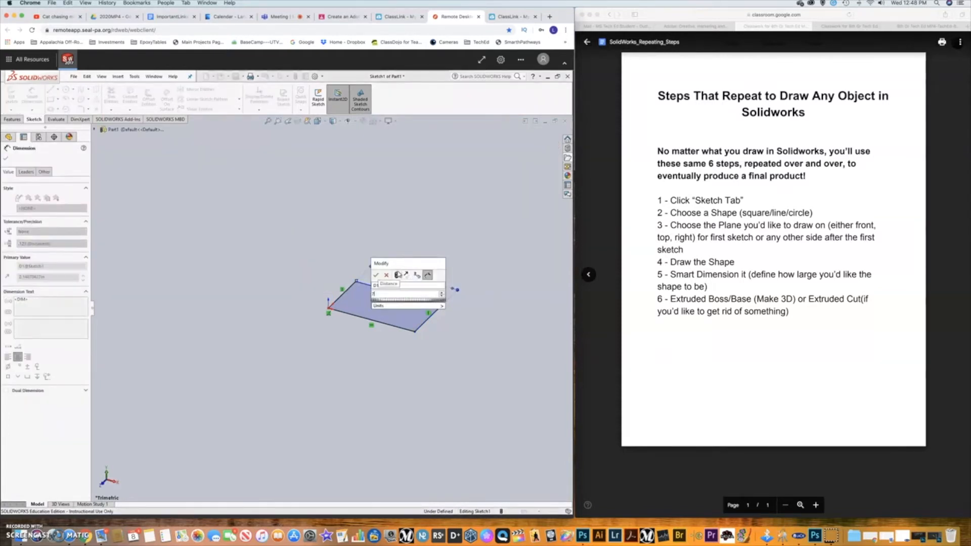
{"action": "key", "text": "Return"}
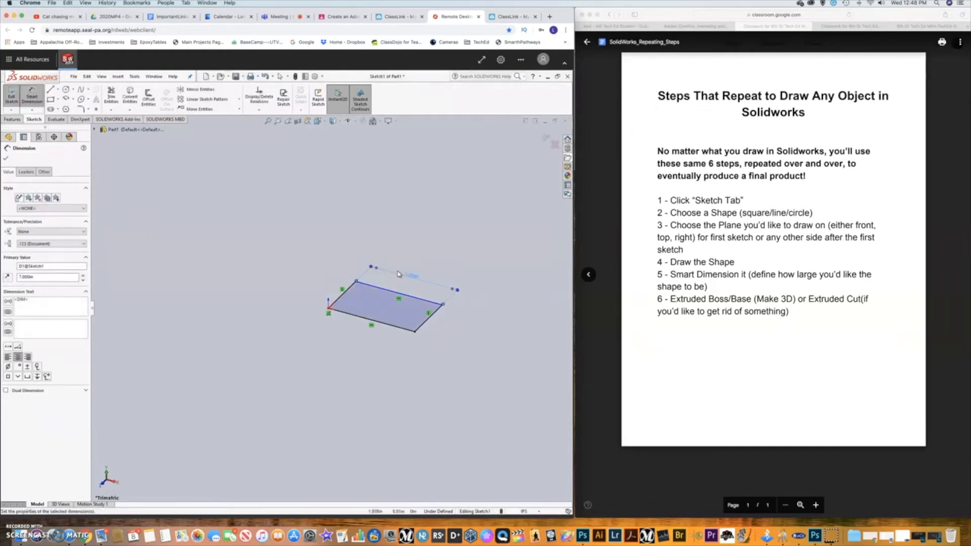
Dimension the rectangle's short edge beside the origin and set it to 4 in
{"action": "left_click", "coordinate": [338, 294]}
{"action": "left_click", "coordinate": [334, 293]}
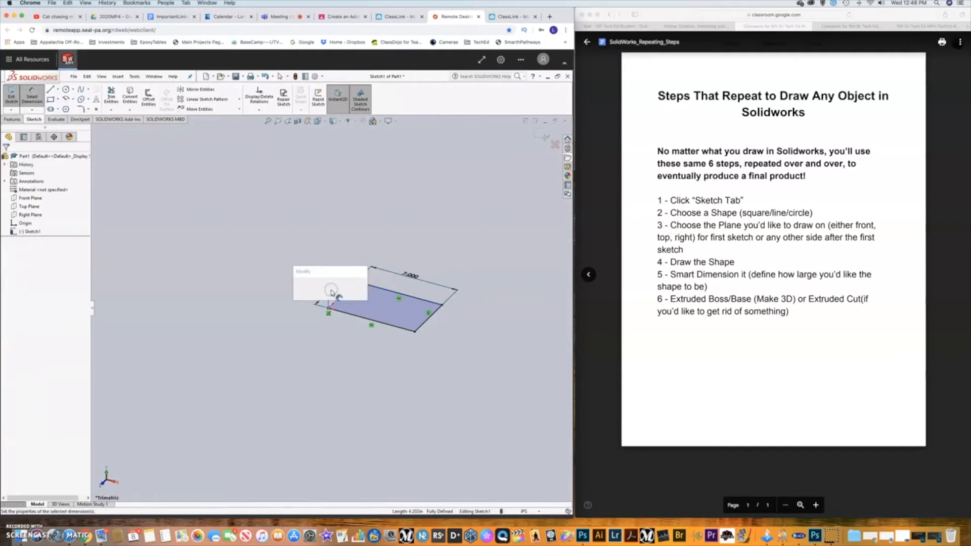
{"action": "type", "text": "4"}
{"action": "key", "text": "Return"}
{"action": "left_click", "coordinate": [551, 283]}
{"action": "left_click", "coordinate": [294, 253]}
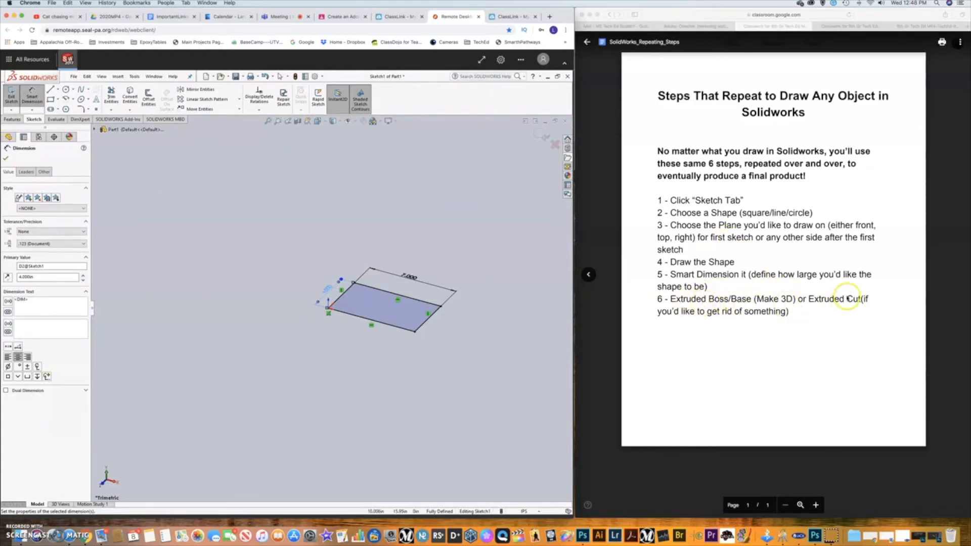
Extrude the rectangle as a blind boss 3 in high from the sketch plane
{"action": "left_click", "coordinate": [20, 123]}
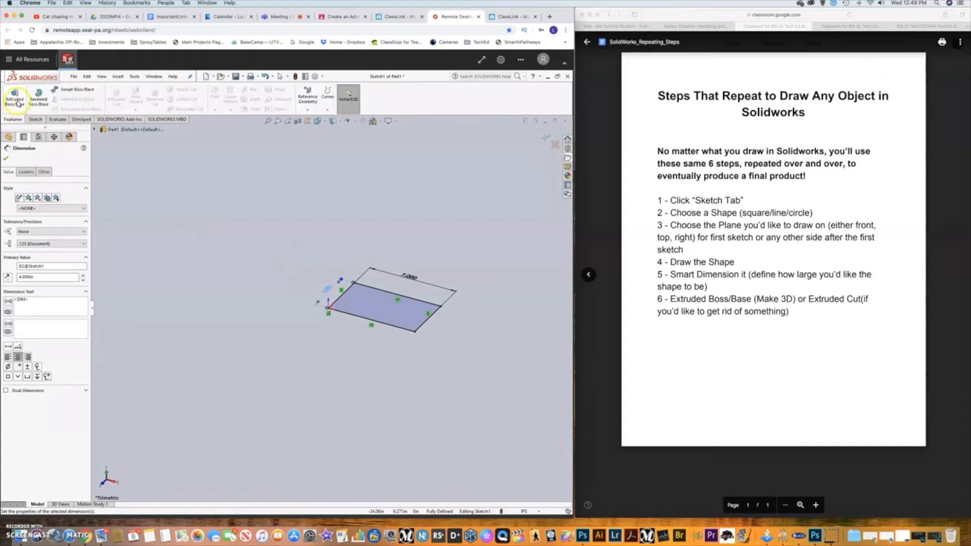
{"action": "left_click", "coordinate": [17, 101]}
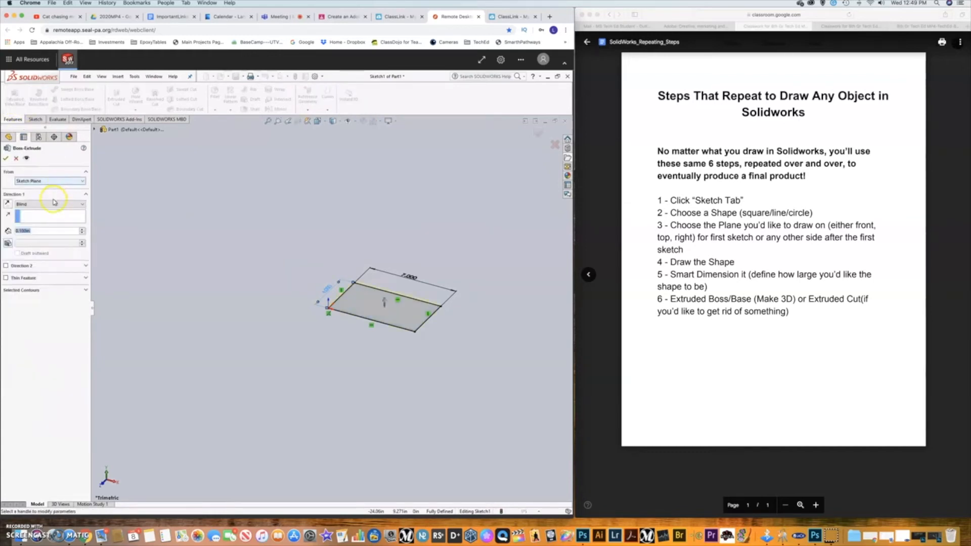
{"action": "type", "text": "1"}
{"action": "left_click", "coordinate": [7, 159]}
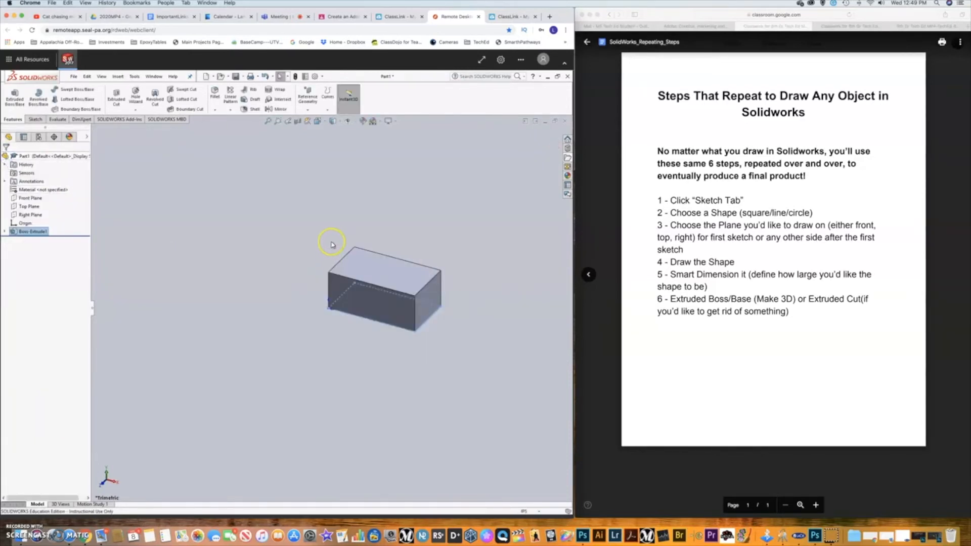
Examine the whole block fitted to the view, from the front and from the top, and finish in the isometric view
{"action": "left_click", "coordinate": [269, 124]}
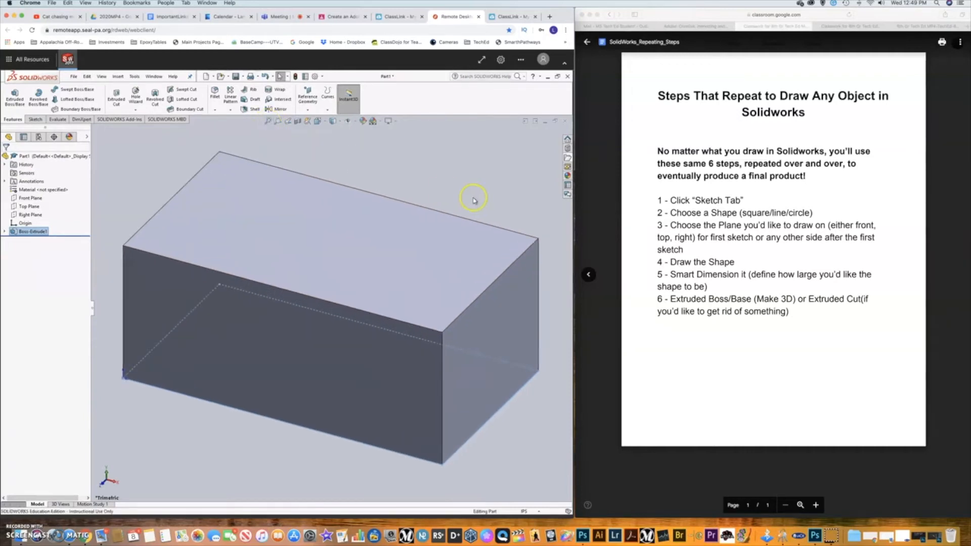
{"action": "scroll", "coordinate": [368, 236], "scroll_direction": "down", "scroll_amount": 10}
{"action": "scroll", "coordinate": [368, 237], "scroll_direction": "up", "scroll_amount": 20}
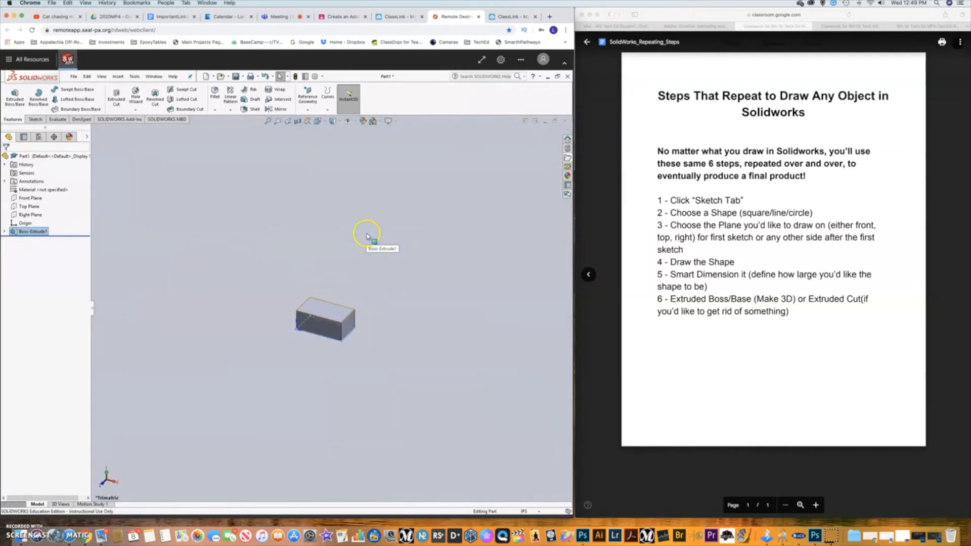
{"action": "left_click", "coordinate": [265, 123]}
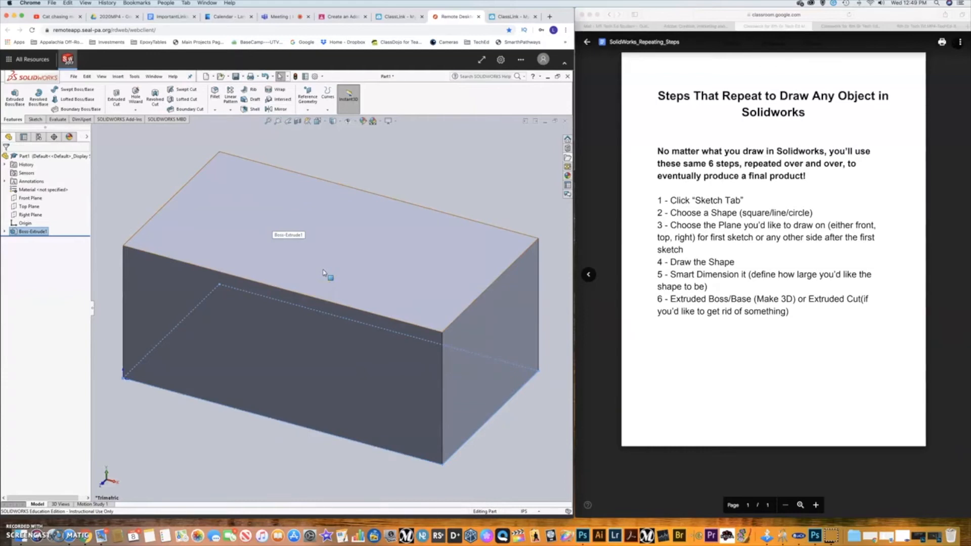
{"action": "left_click", "coordinate": [317, 122]}
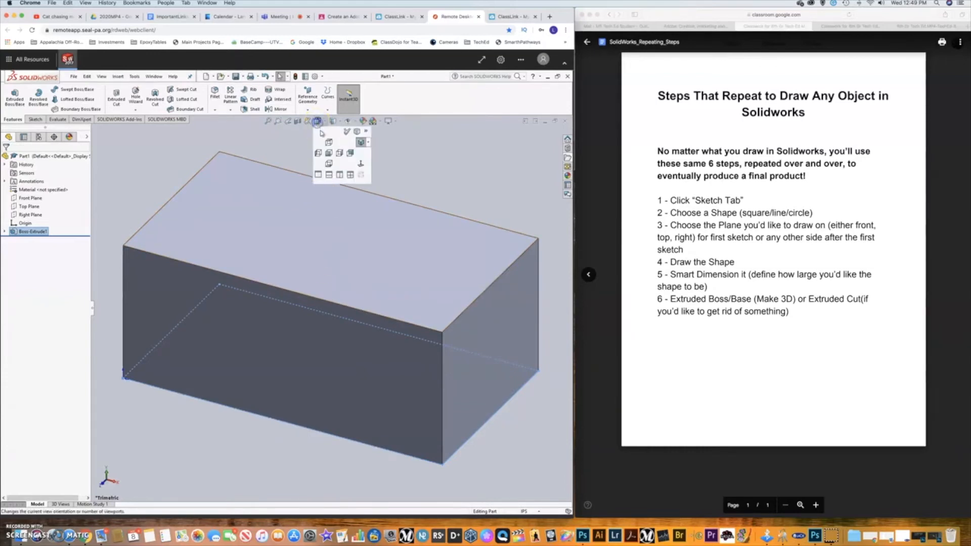
{"action": "left_click", "coordinate": [329, 153]}
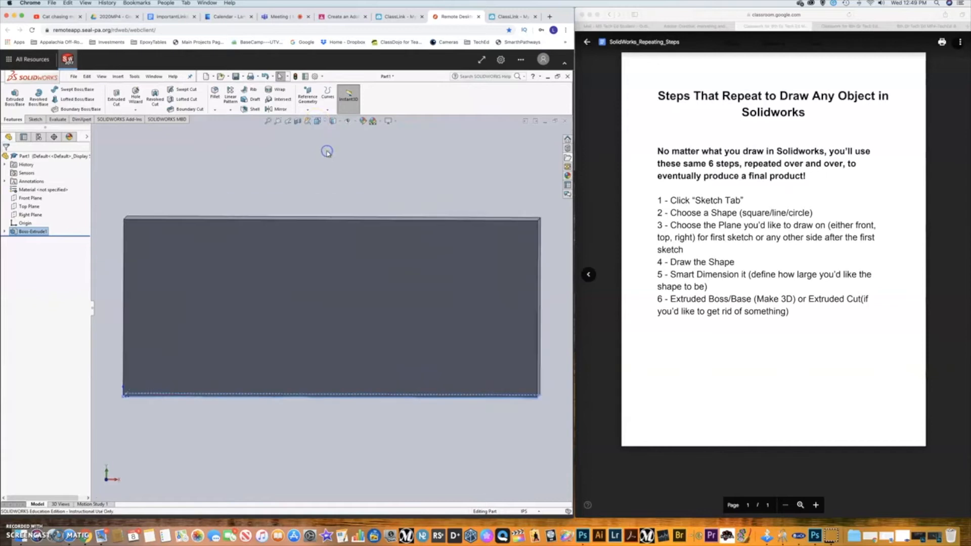
{"action": "left_click", "coordinate": [318, 121]}
{"action": "left_click", "coordinate": [326, 142]}
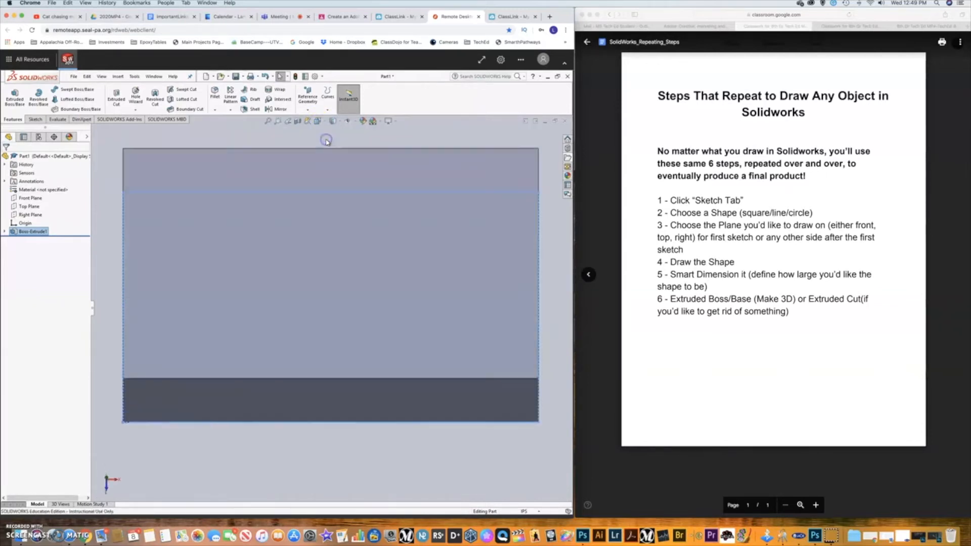
{"action": "left_click", "coordinate": [318, 121]}
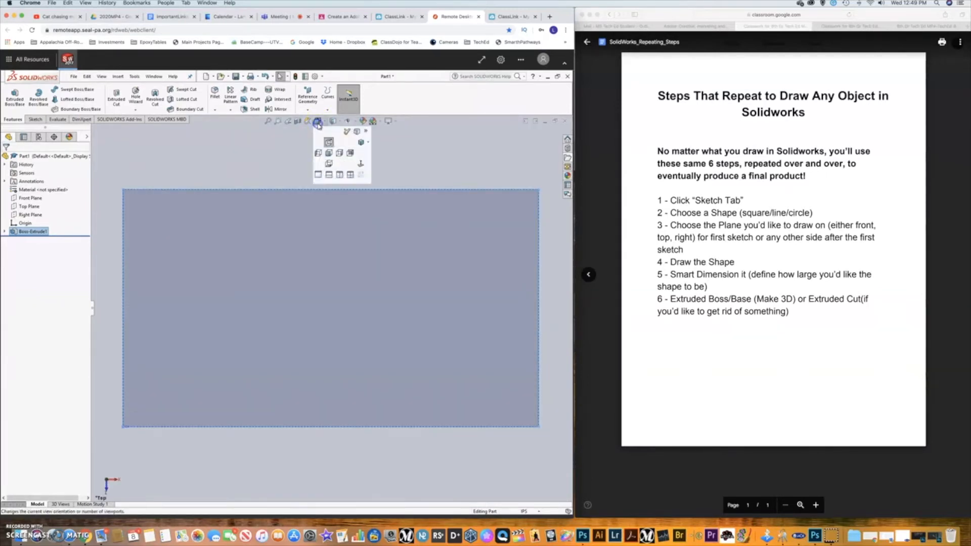
{"action": "left_click", "coordinate": [360, 143]}
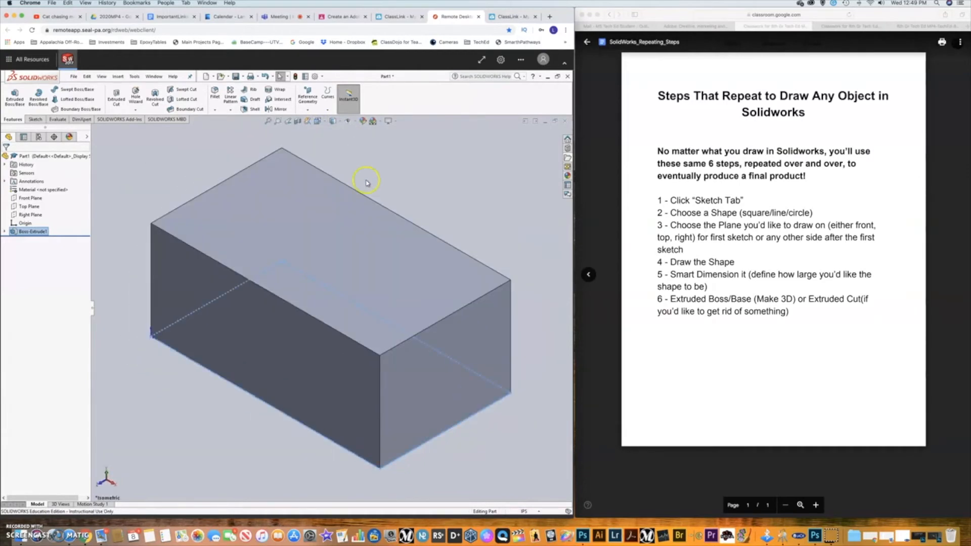
Check the block's cutouts in drawing1.pdf and return to the SolidWorks_Repeating_Steps document
{"action": "left_click", "coordinate": [590, 276]}
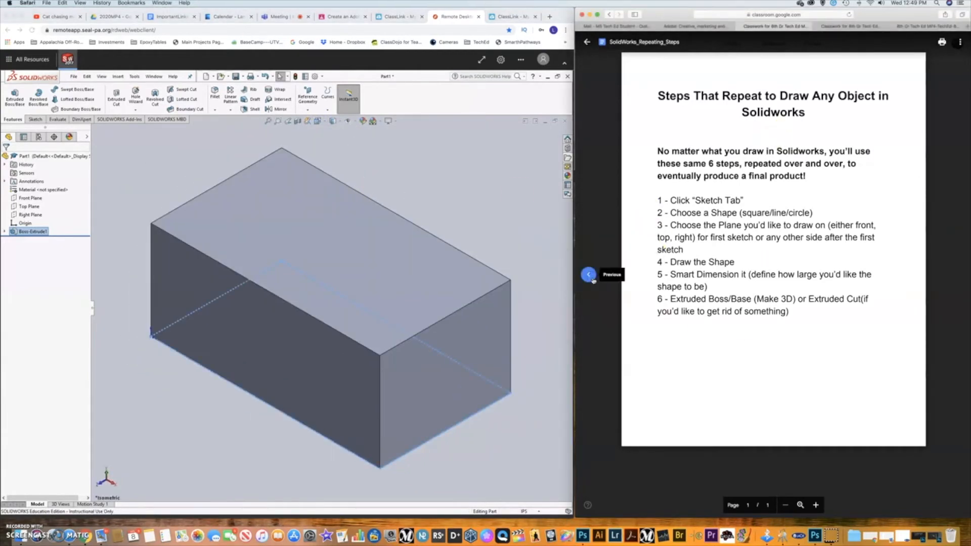
{"action": "left_click", "coordinate": [592, 278]}
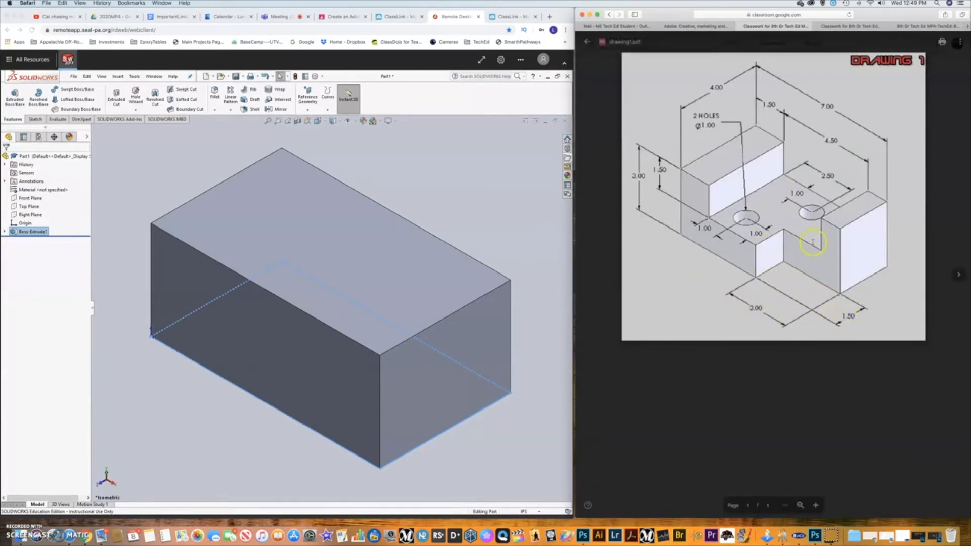
{"action": "left_click", "coordinate": [955, 275]}
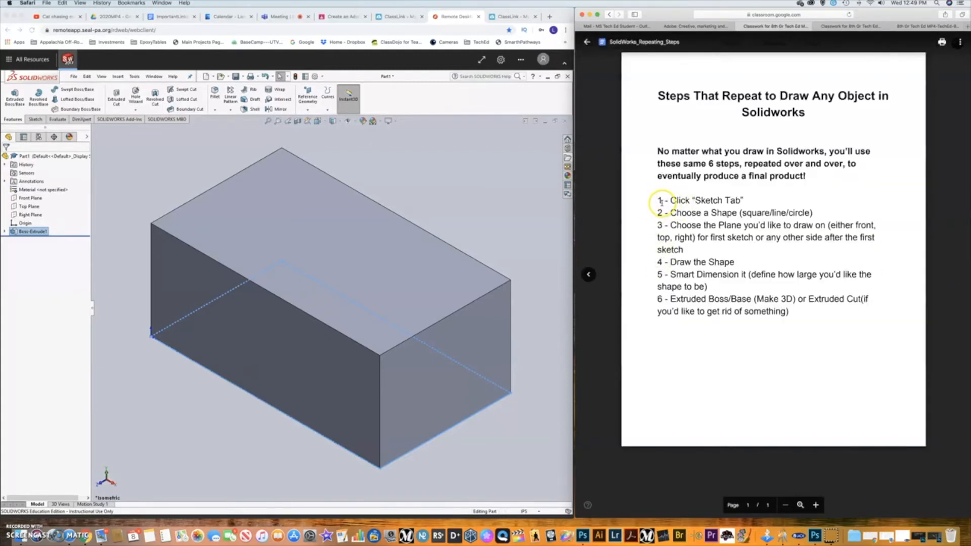
Sketch a corner rectangle about 2.42 by 1.3 in on the block's top face, starting at its nearest front corner
{"action": "left_click", "coordinate": [37, 120]}
{"action": "left_click", "coordinate": [38, 120]}
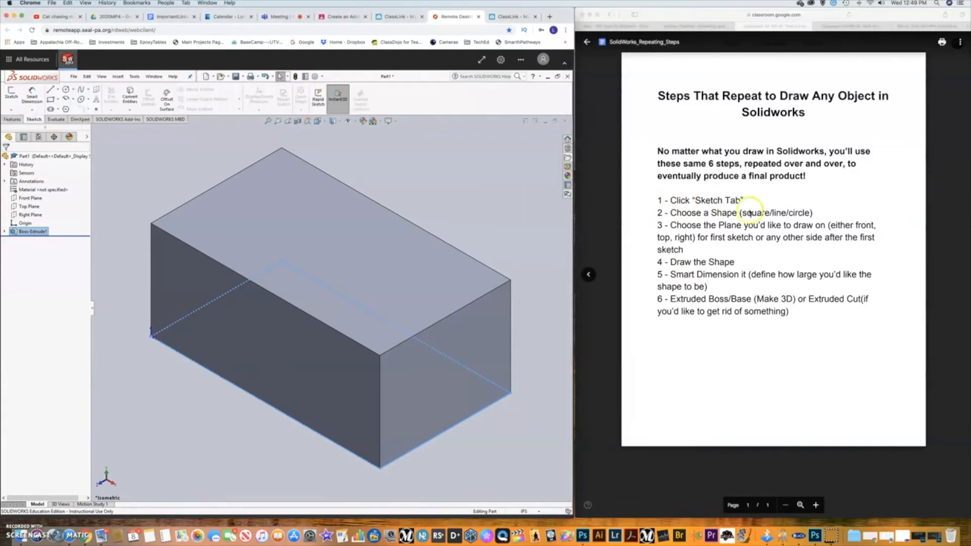
{"action": "left_click", "coordinate": [51, 100]}
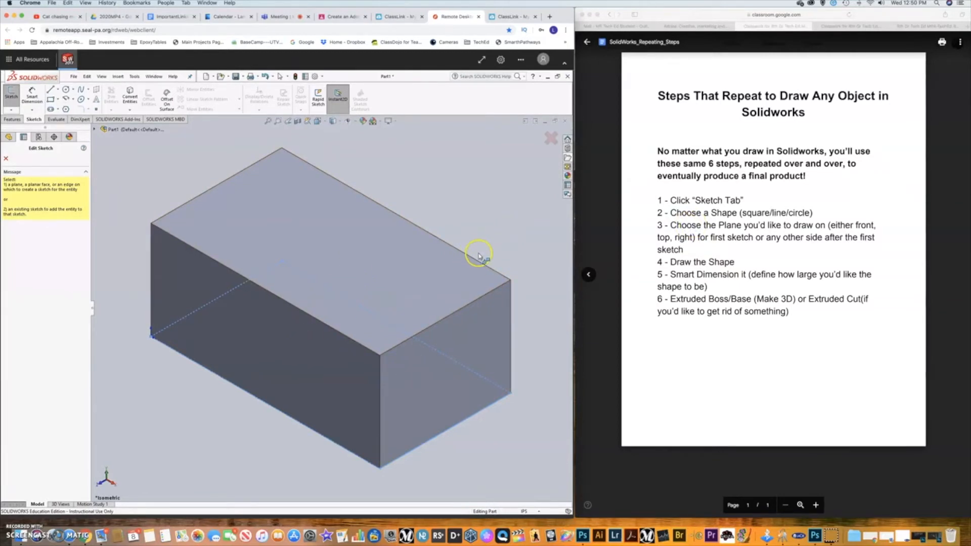
{"action": "left_click", "coordinate": [320, 247]}
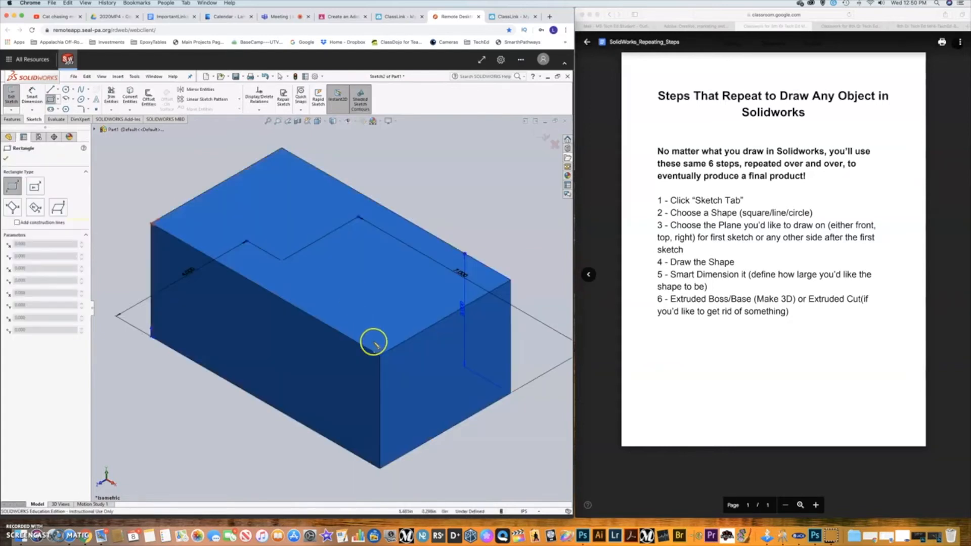
{"action": "left_click", "coordinate": [344, 286]}
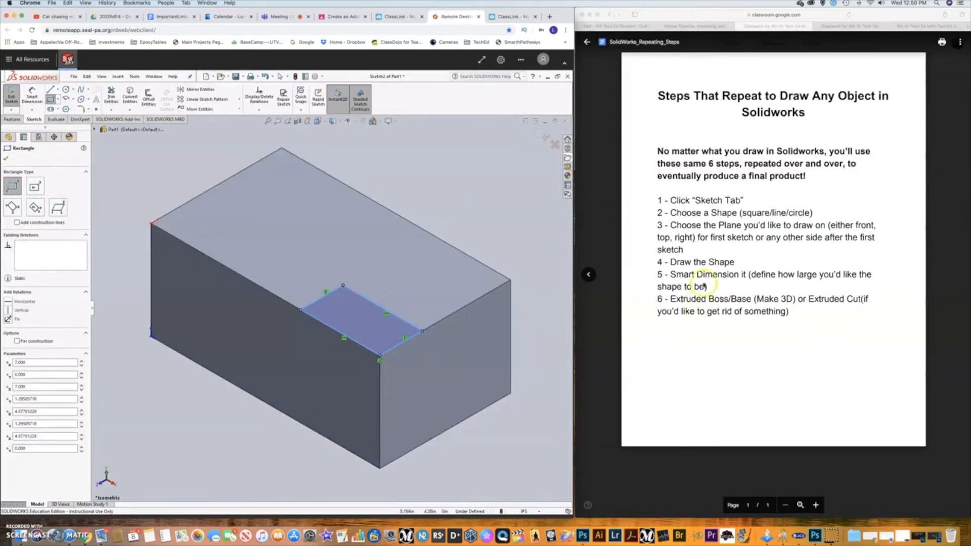
Dimension the corner rectangle with Smart Dimension, 3 in along the block's long front edge and 1.5 in along its short edge
{"action": "left_click", "coordinate": [32, 96]}
{"action": "left_click", "coordinate": [322, 328]}
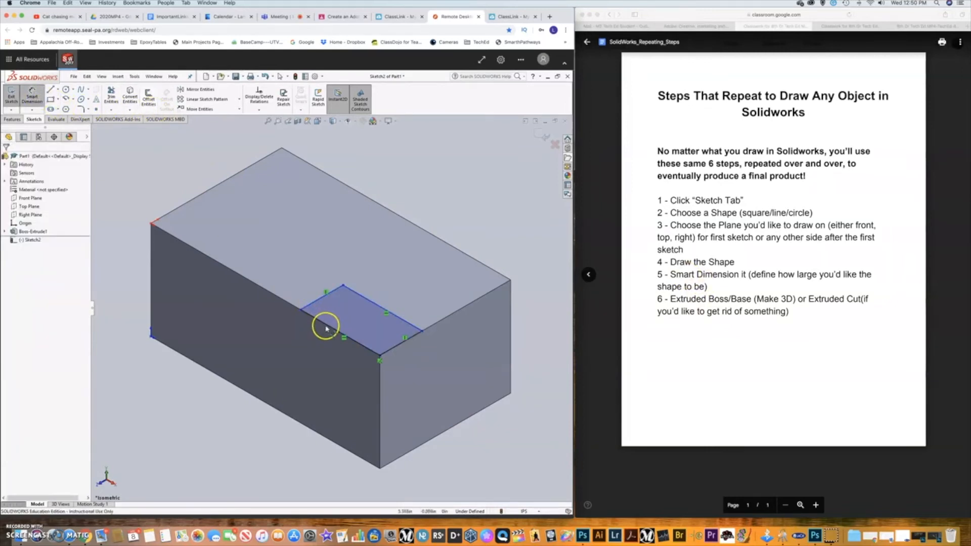
{"action": "left_click", "coordinate": [317, 341]}
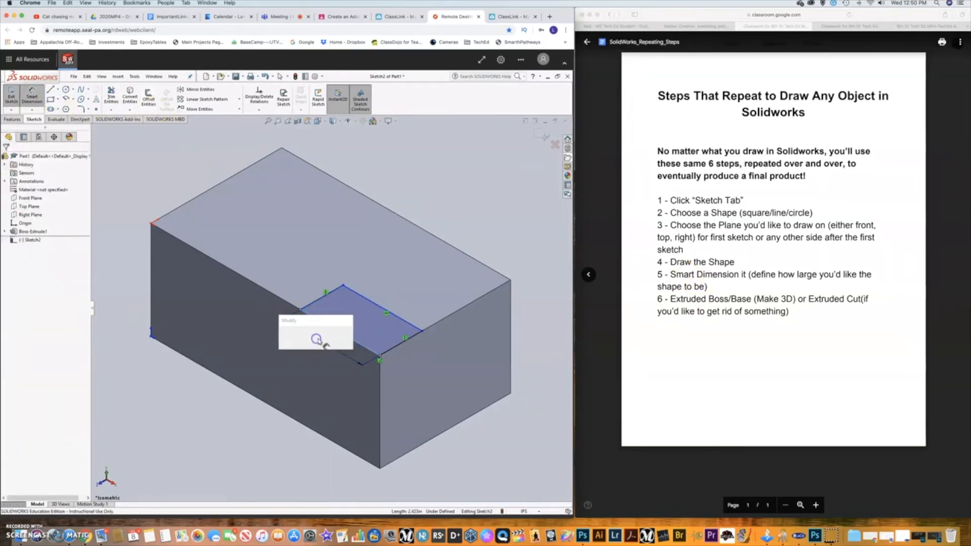
{"action": "left_click", "coordinate": [310, 338]}
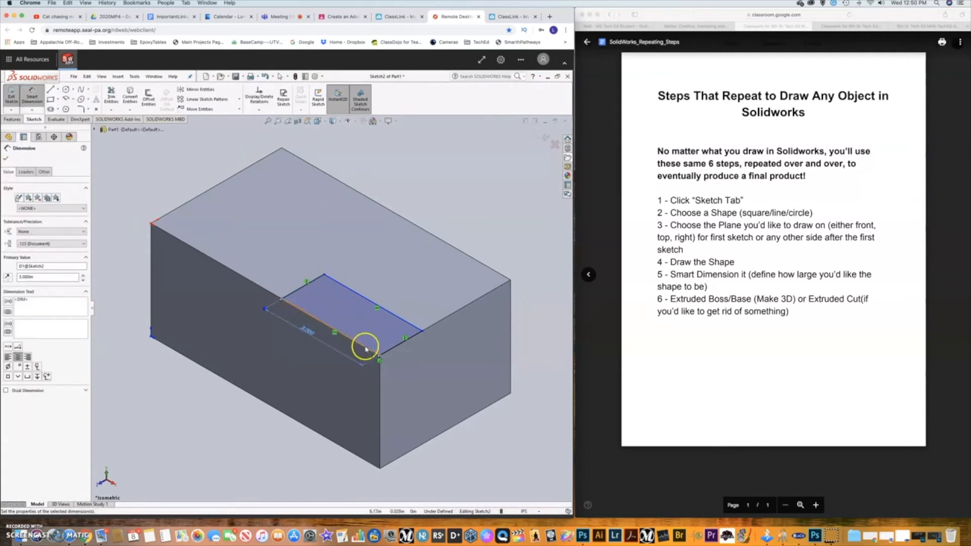
{"action": "left_click", "coordinate": [393, 353]}
{"action": "left_click", "coordinate": [409, 355]}
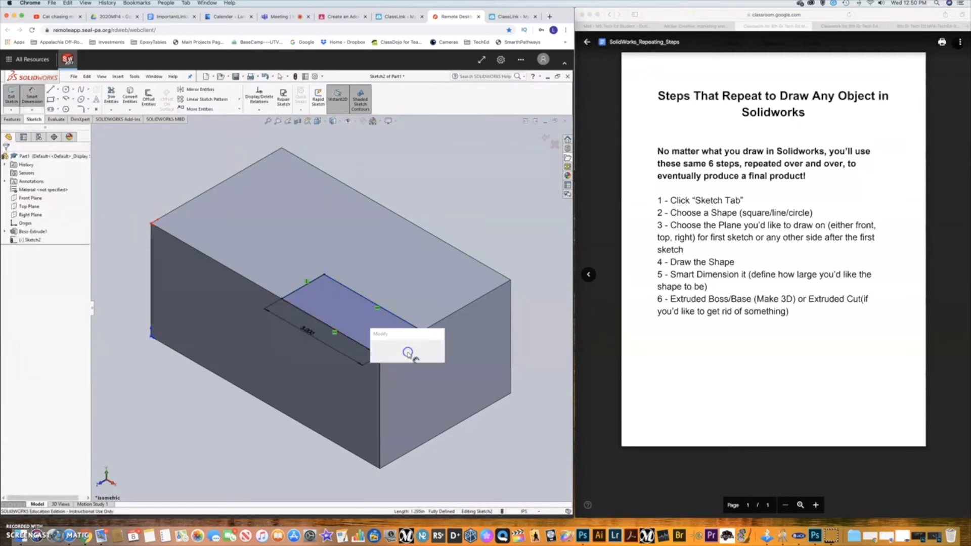
{"action": "type", "text": "1.5"}
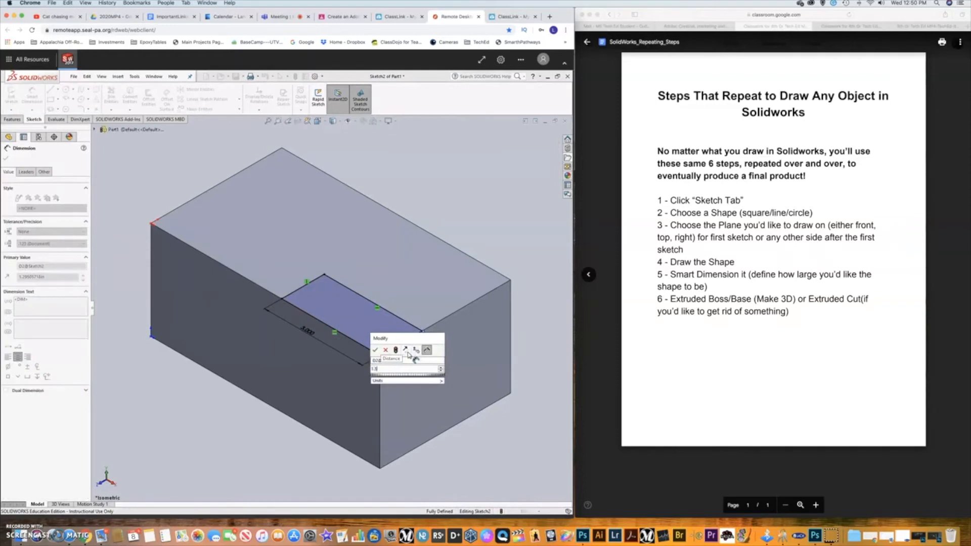
{"action": "key", "text": "Return"}
Cut the corner rectangle out of the block with an Extruded Cut set to Through All
{"action": "left_click", "coordinate": [658, 312]}
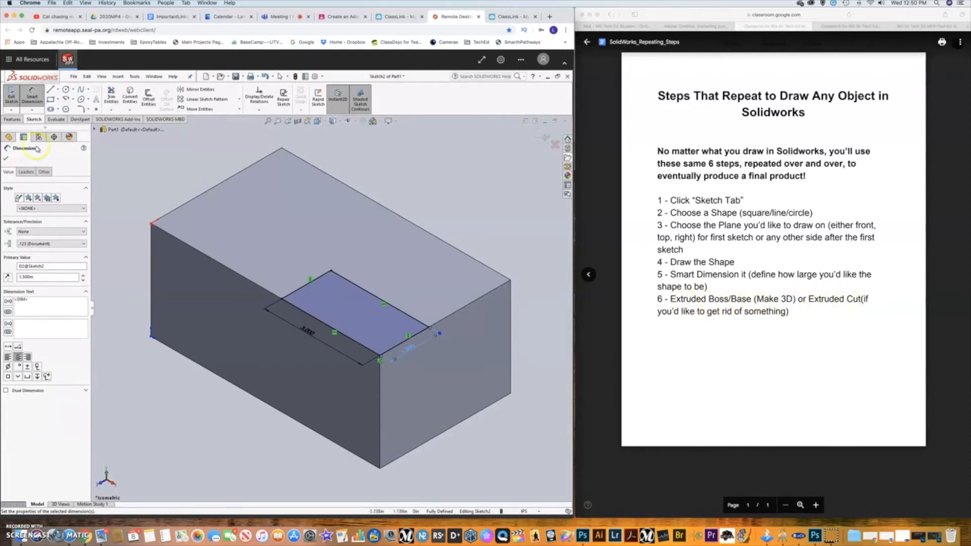
{"action": "left_click", "coordinate": [74, 77]}
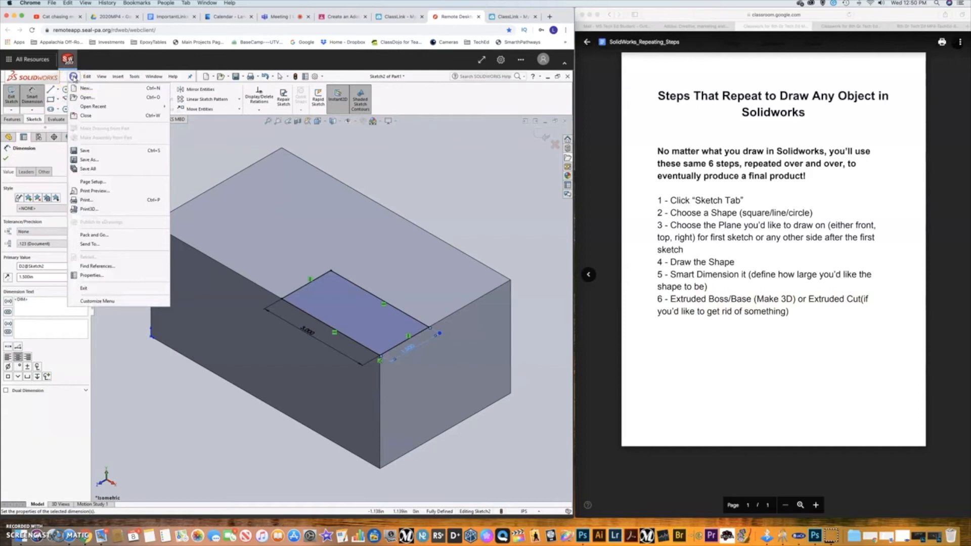
{"action": "left_click", "coordinate": [13, 120]}
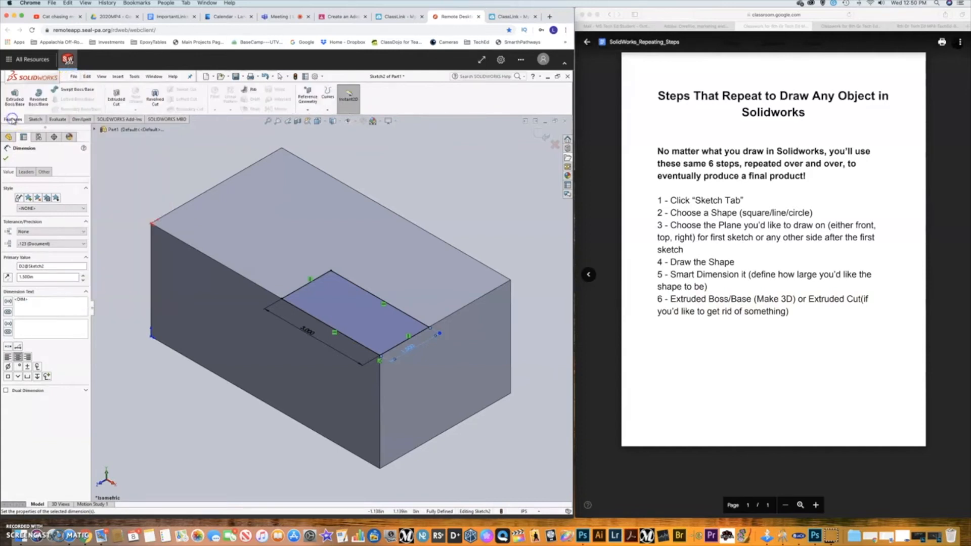
{"action": "left_click", "coordinate": [111, 100]}
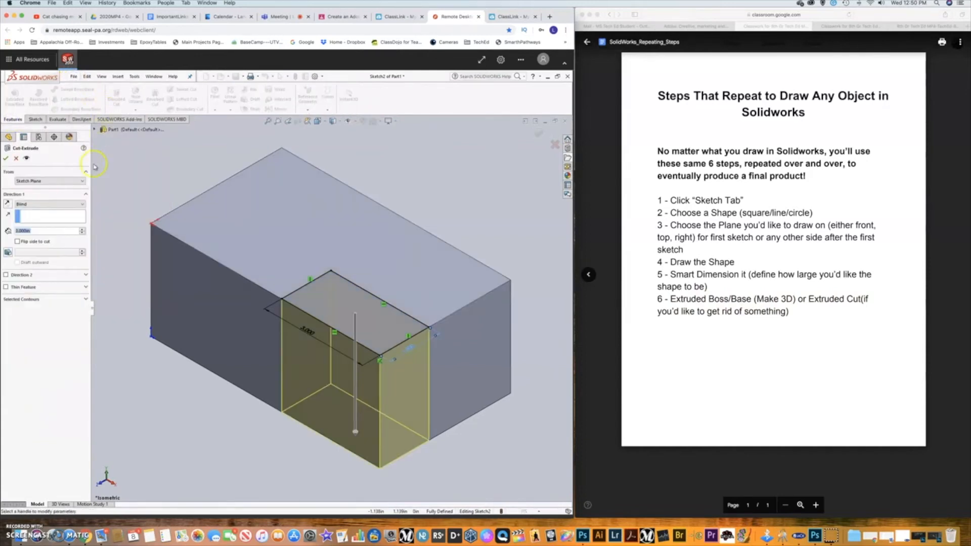
{"action": "left_click", "coordinate": [42, 205]}
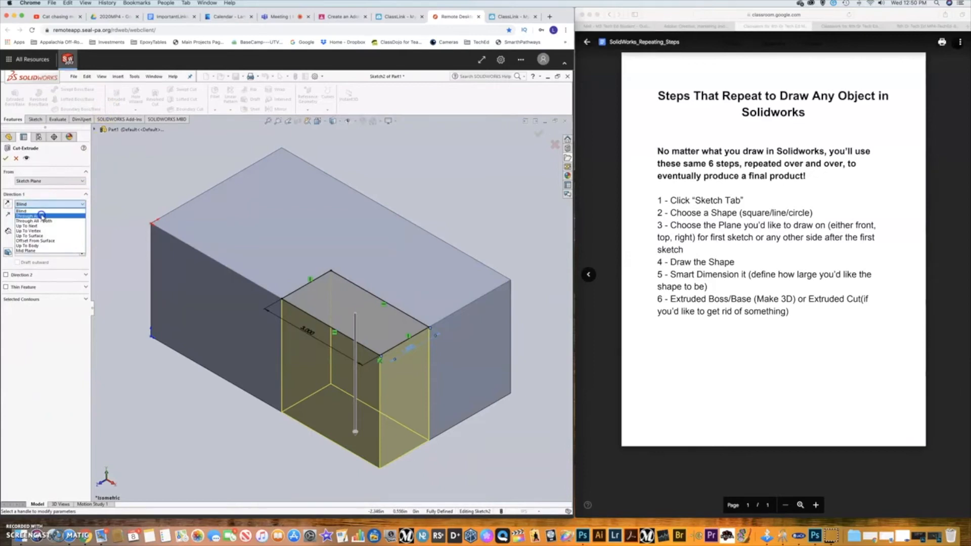
{"action": "left_click", "coordinate": [42, 217]}
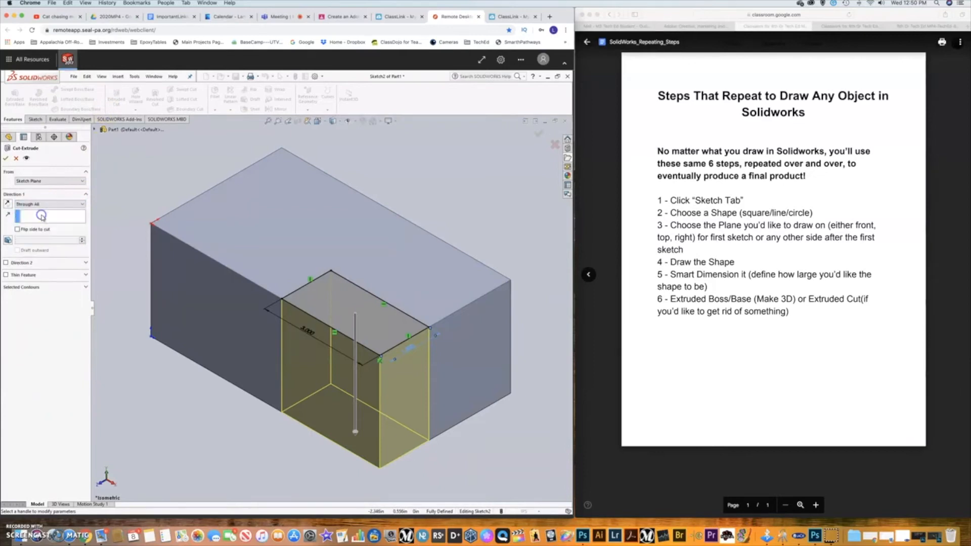
{"action": "left_click", "coordinate": [11, 158]}
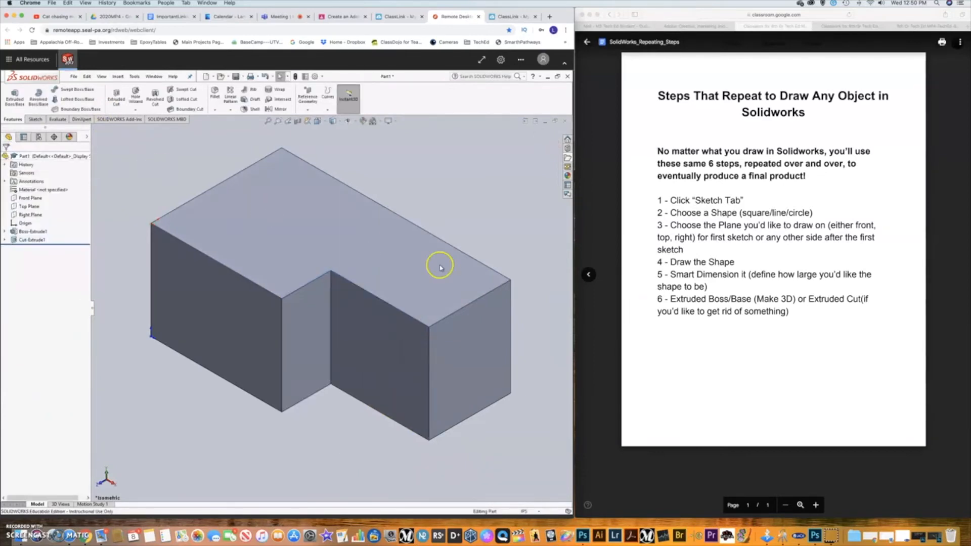
Check the middle cutout in drawing1.pdf and sketch a corner rectangle about 2.9 by 4 in across the top face, from front edge to back edge
{"action": "left_click", "coordinate": [590, 276]}
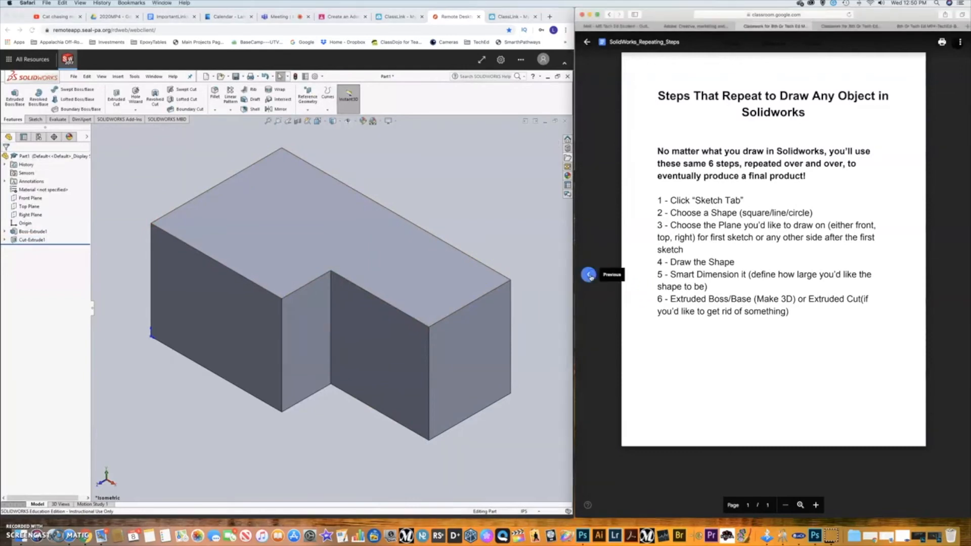
{"action": "left_click", "coordinate": [590, 275]}
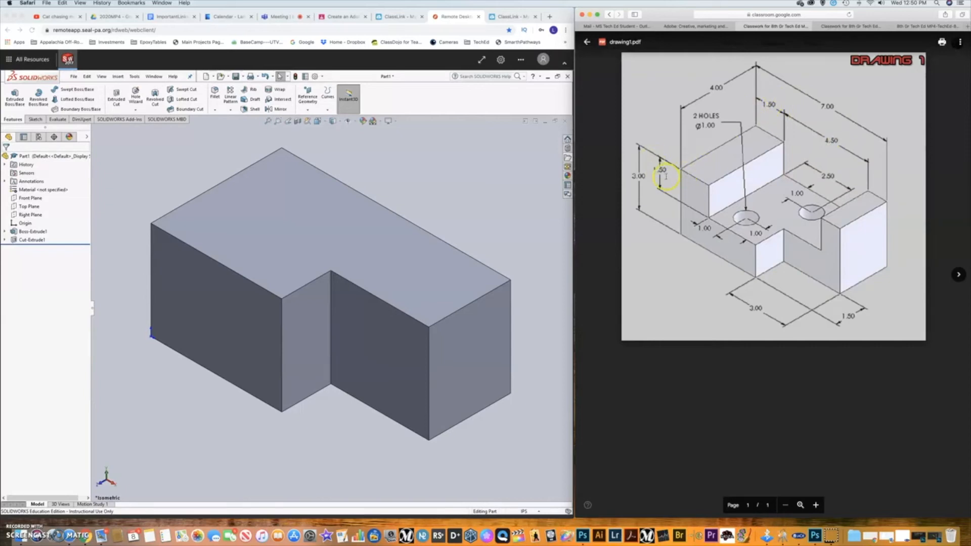
{"action": "left_click", "coordinate": [958, 275]}
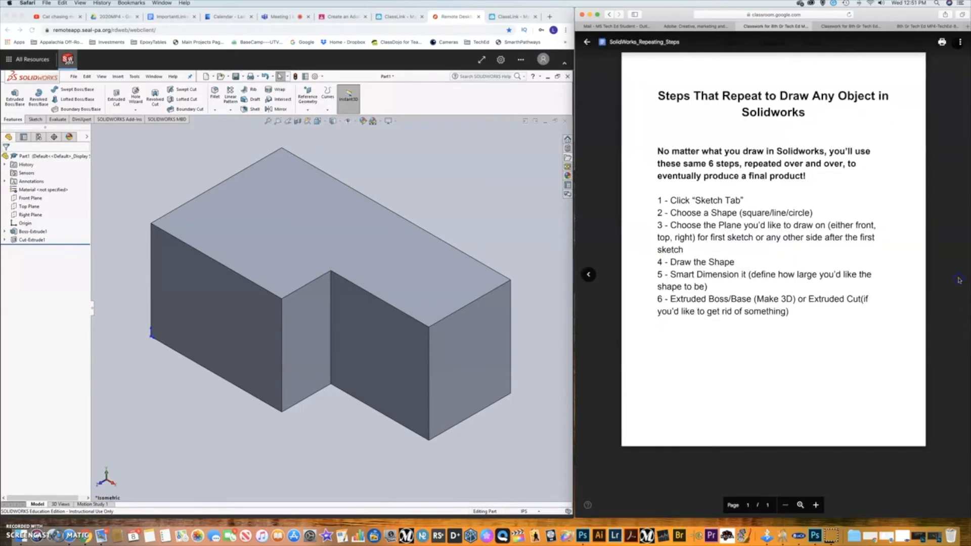
{"action": "left_click", "coordinate": [36, 120]}
{"action": "left_click", "coordinate": [36, 120]}
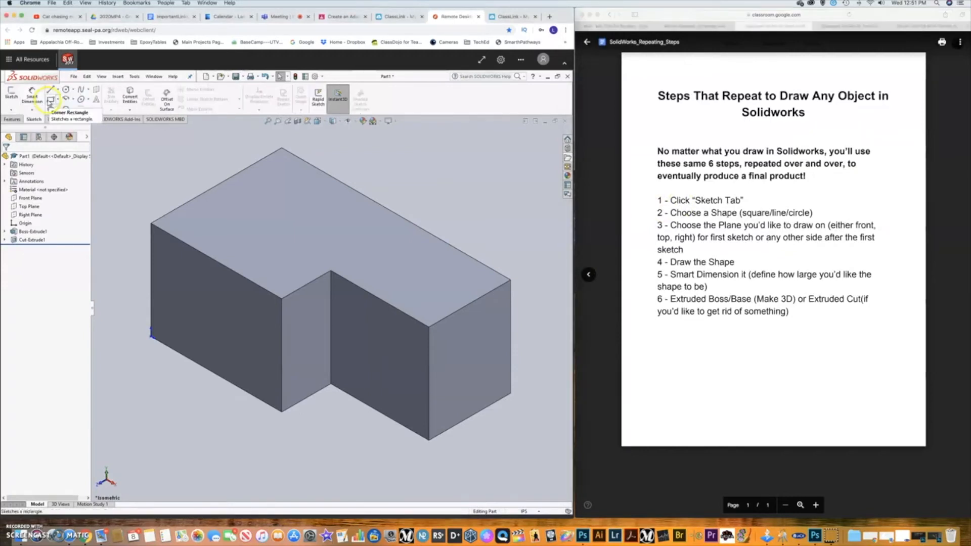
{"action": "left_click", "coordinate": [50, 100]}
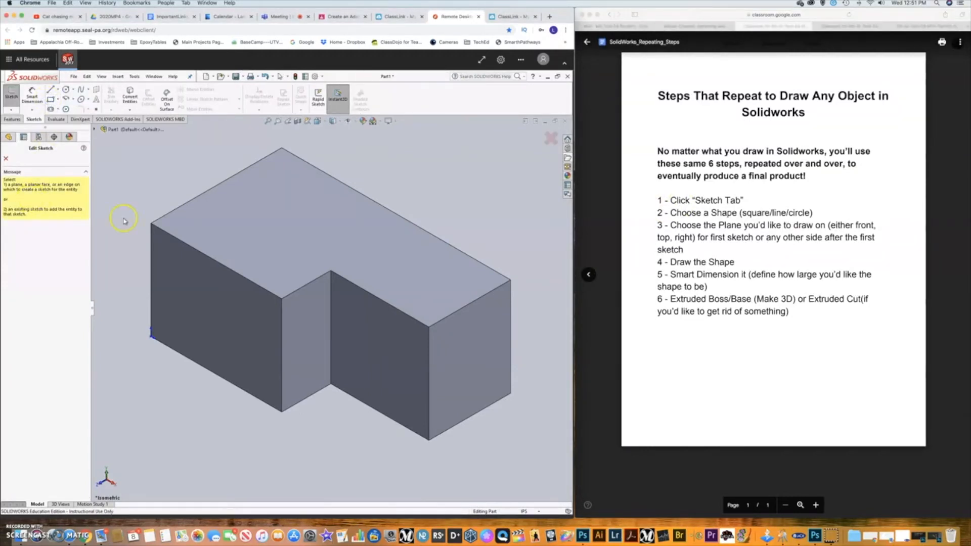
{"action": "left_click", "coordinate": [298, 215]}
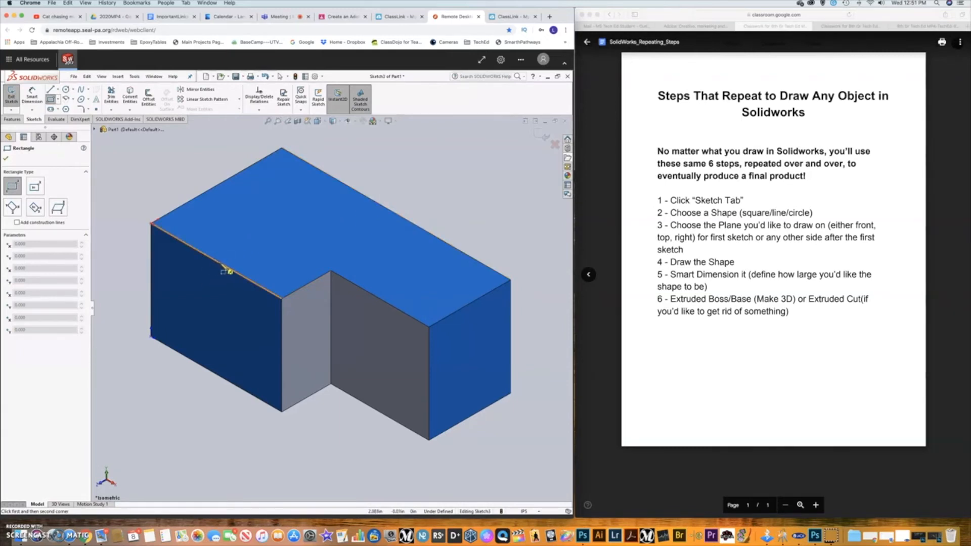
{"action": "left_click_drag", "start_coordinate": [223, 263], "coordinate": [448, 244]}
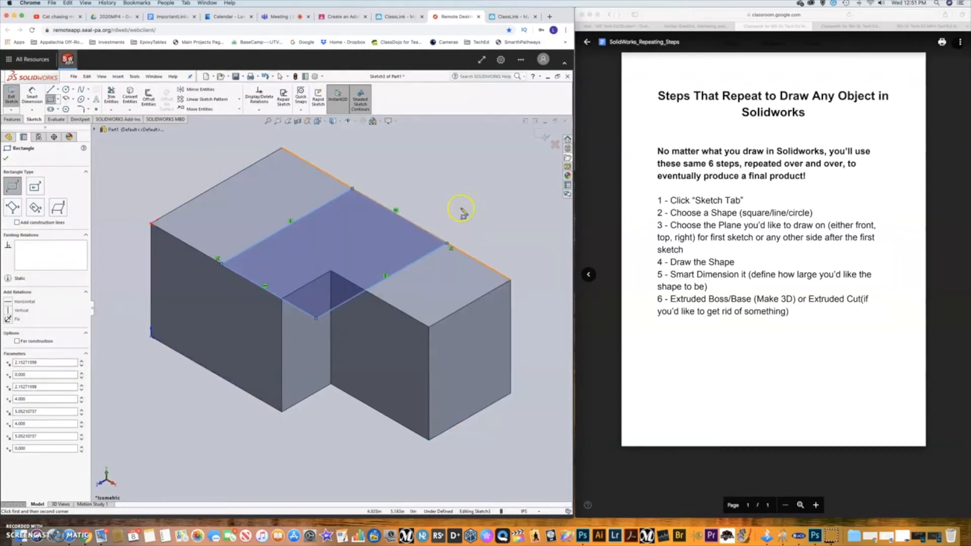
Dimension the rectangle's side along the block's back edge to 4.5 in
{"action": "left_click", "coordinate": [32, 92]}
{"action": "left_click", "coordinate": [373, 199]}
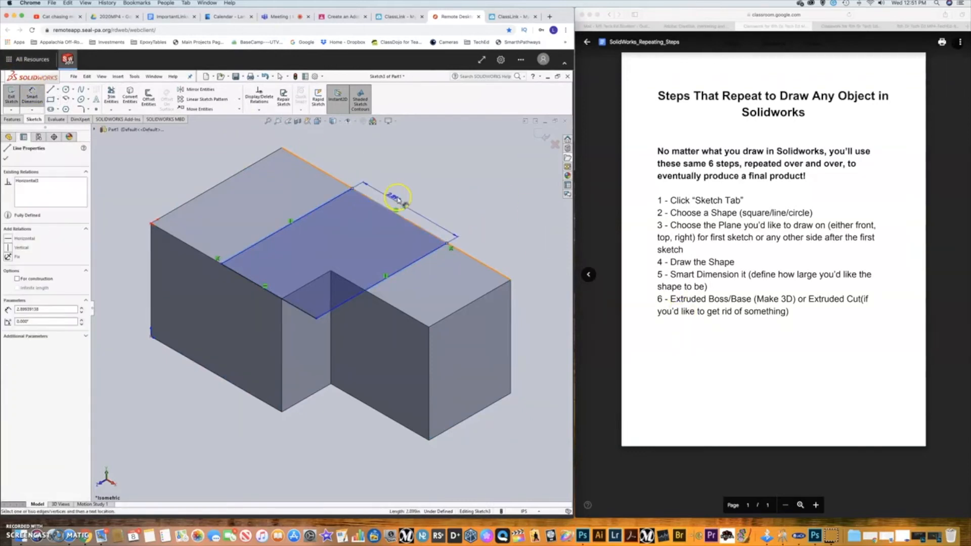
{"action": "left_click", "coordinate": [400, 199]}
{"action": "type", "text": "4.5"}
{"action": "key", "text": "Return"}
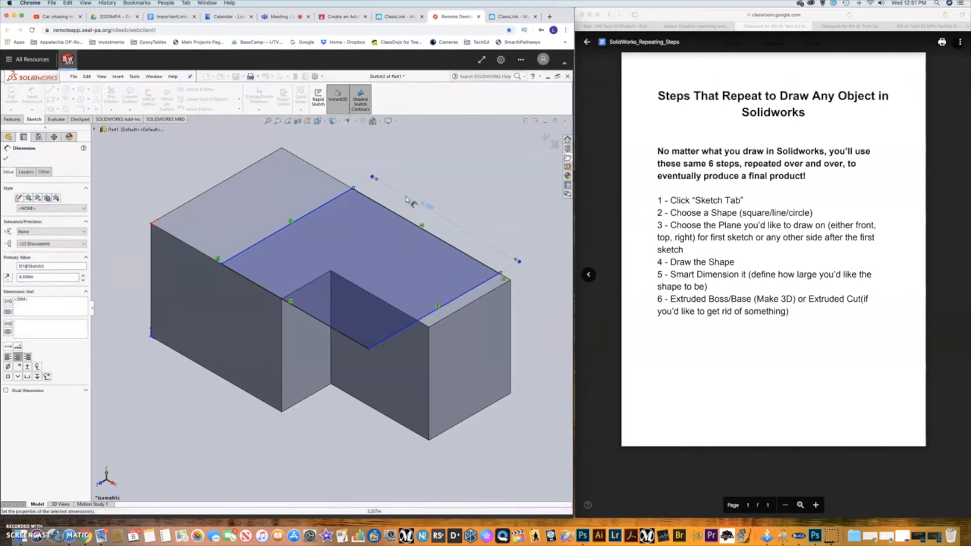
Check the offset in drawing1.pdf and dimension the rectangle 1.5 in from the top face's short edge at the end away from the corner cutout
{"action": "left_click", "coordinate": [587, 275]}
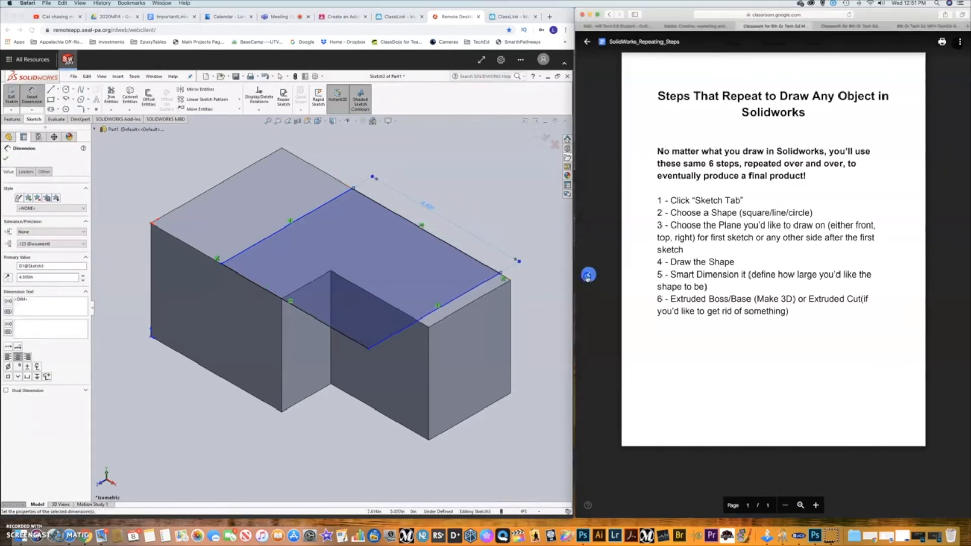
{"action": "left_click", "coordinate": [588, 275]}
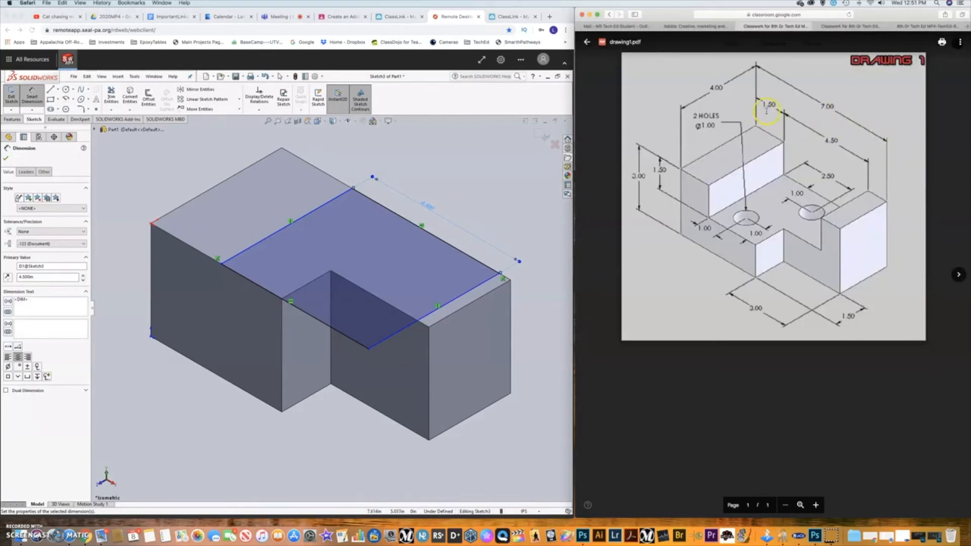
{"action": "left_click", "coordinate": [958, 275]}
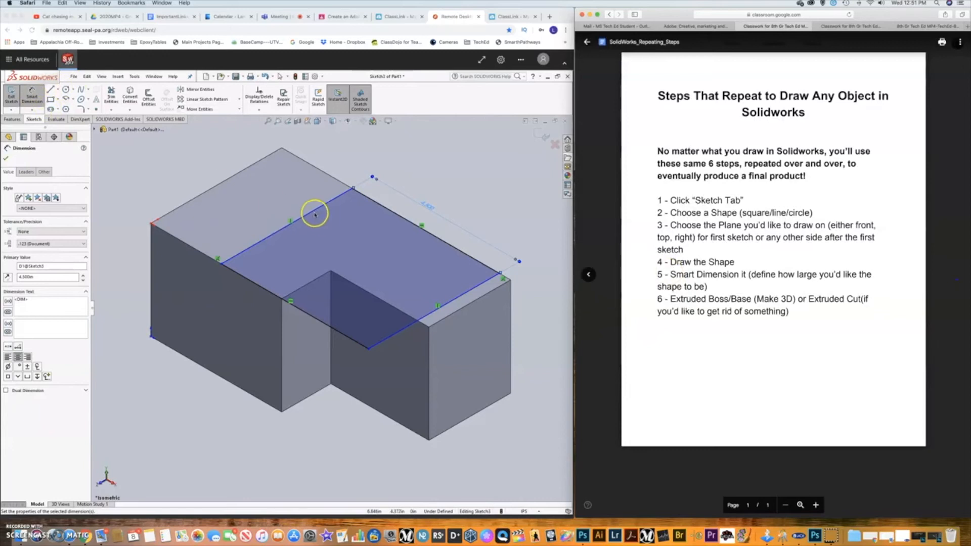
{"action": "left_click", "coordinate": [314, 213]}
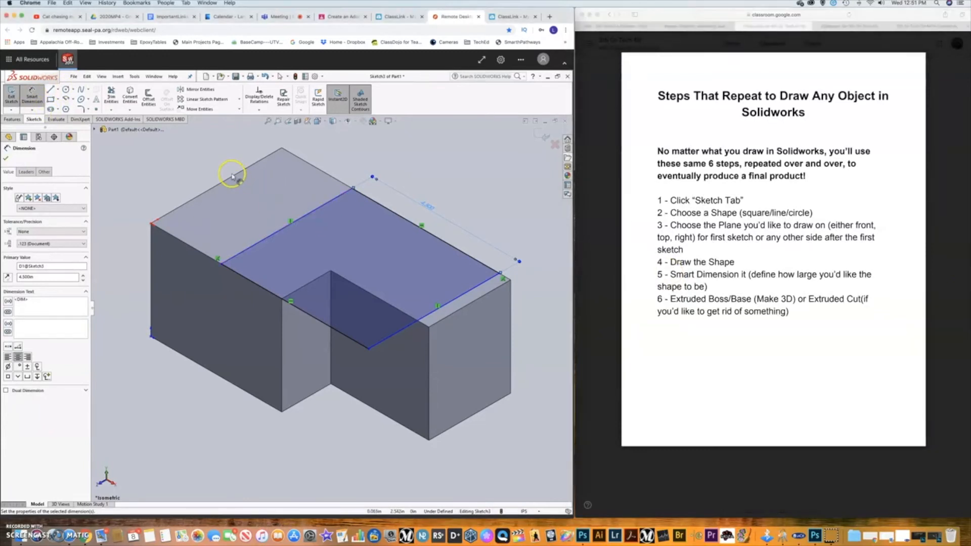
{"action": "left_click", "coordinate": [233, 177]}
{"action": "left_click", "coordinate": [331, 203]}
{"action": "left_click", "coordinate": [335, 159]}
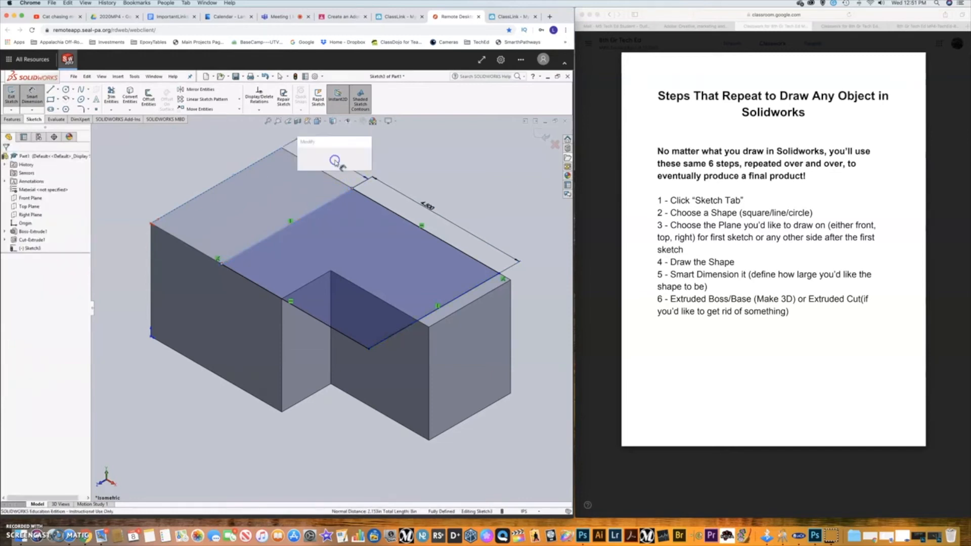
{"action": "type", "text": "1.5"}
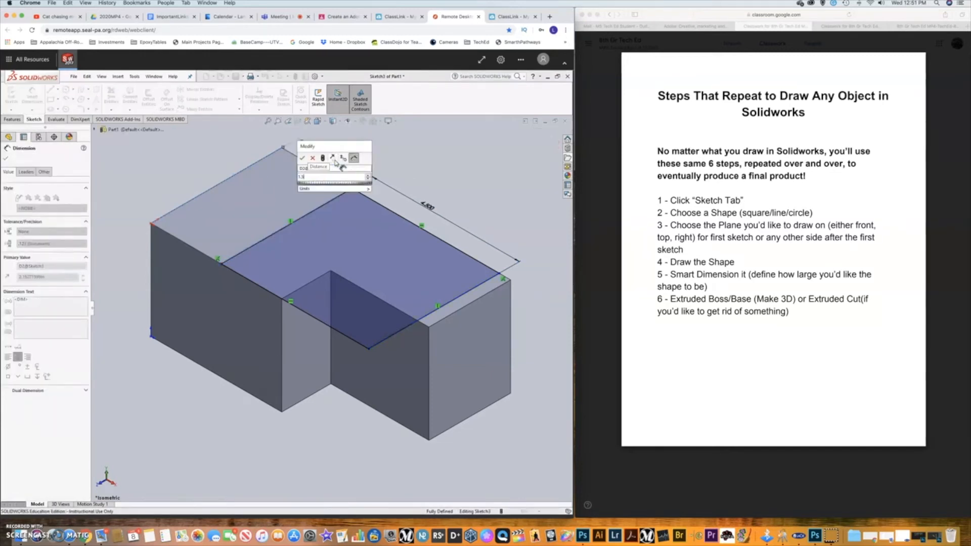
{"action": "left_click", "coordinate": [302, 158]}
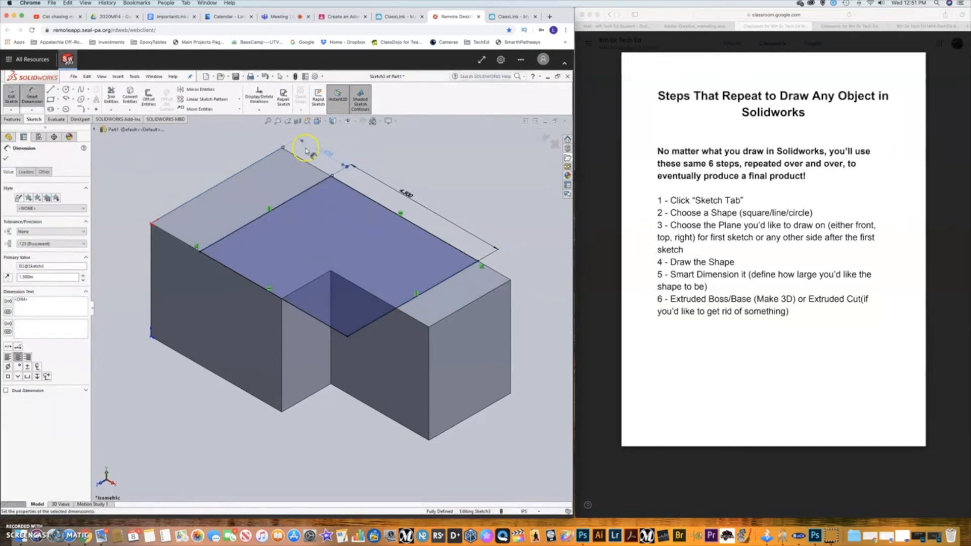
Cut the rectangle into the block with a blind Extruded Cut 1.5 in deep from the sketch plane
{"action": "left_click", "coordinate": [8, 120]}
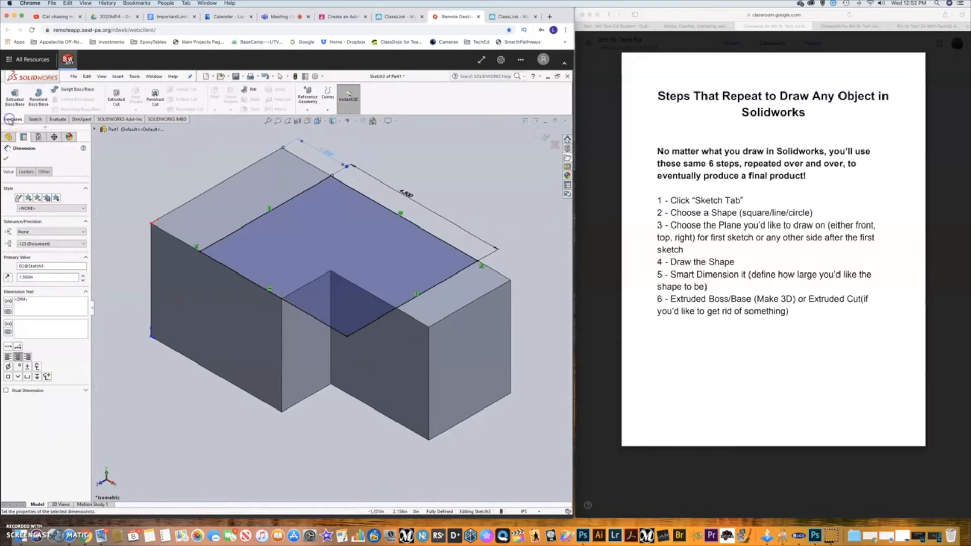
{"action": "left_click", "coordinate": [113, 102]}
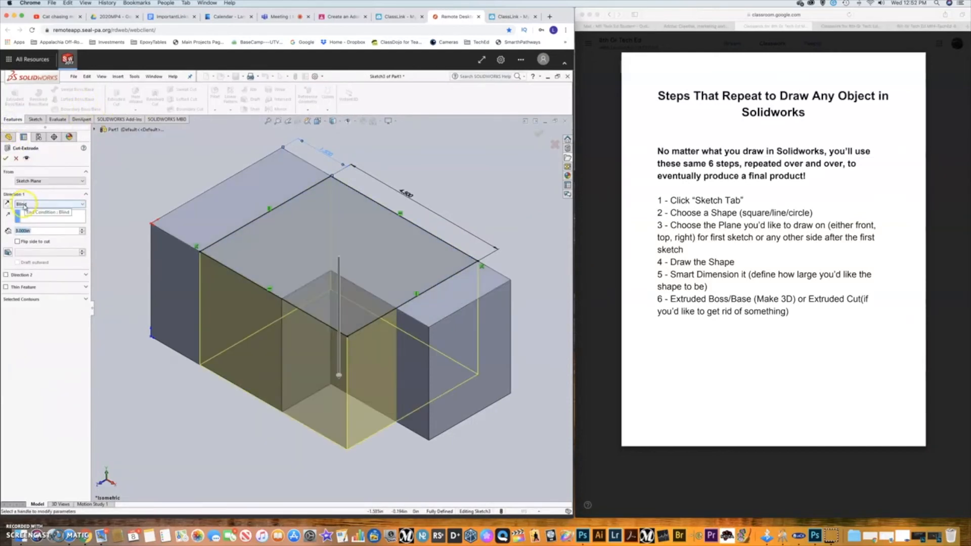
{"action": "type", "text": "1.5"}
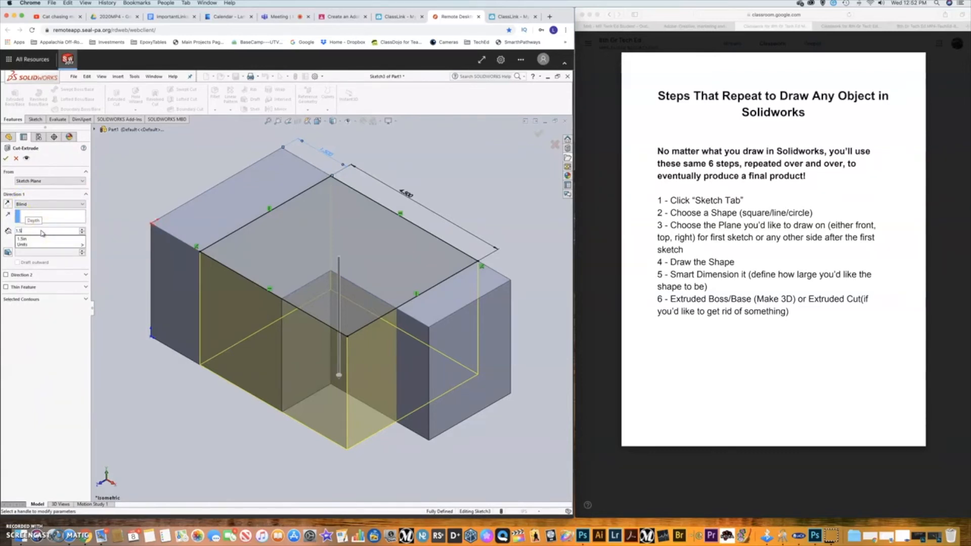
{"action": "left_click", "coordinate": [6, 160]}
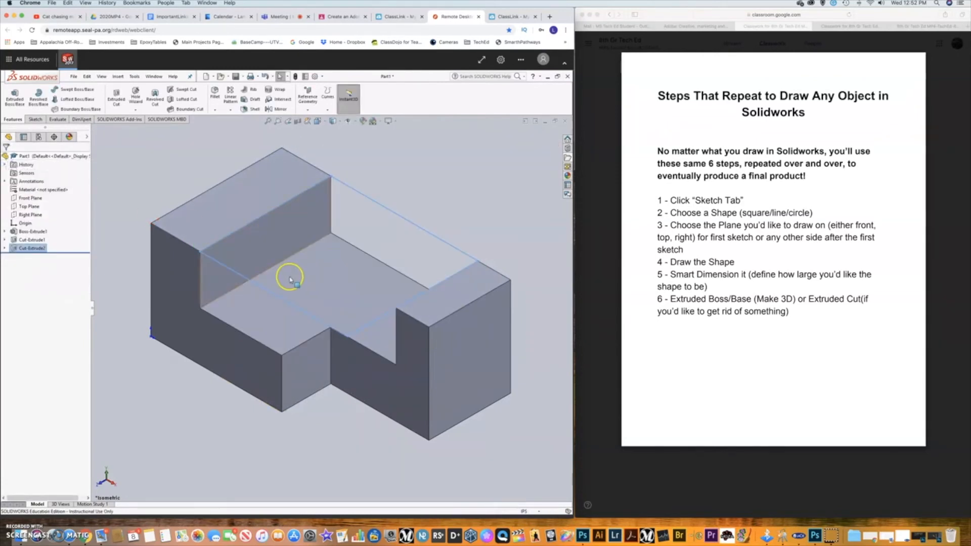
{"action": "left_click", "coordinate": [497, 217]}
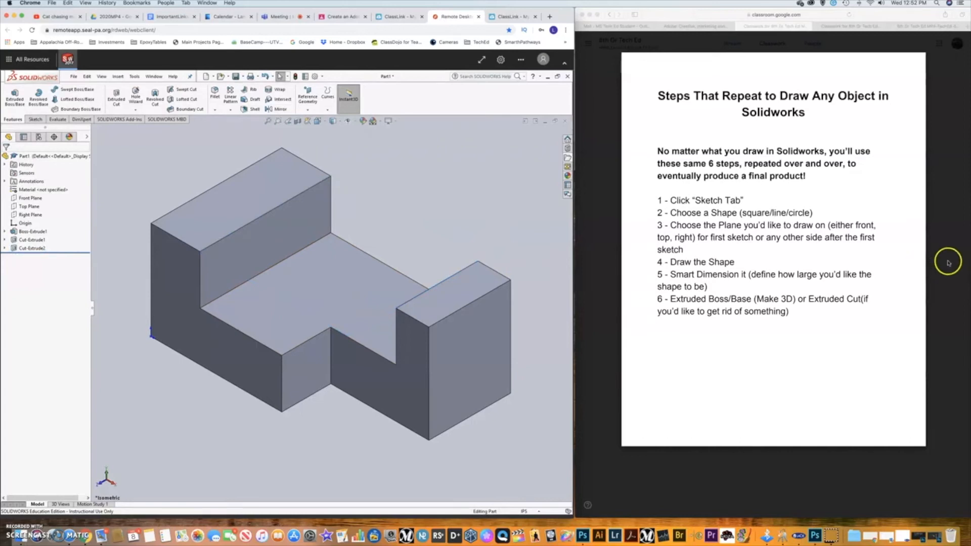
Compare the cut block with drawing1.pdf and return to the SolidWorks_Repeating_Steps document
{"action": "left_click", "coordinate": [609, 244]}
{"action": "left_click", "coordinate": [587, 274]}
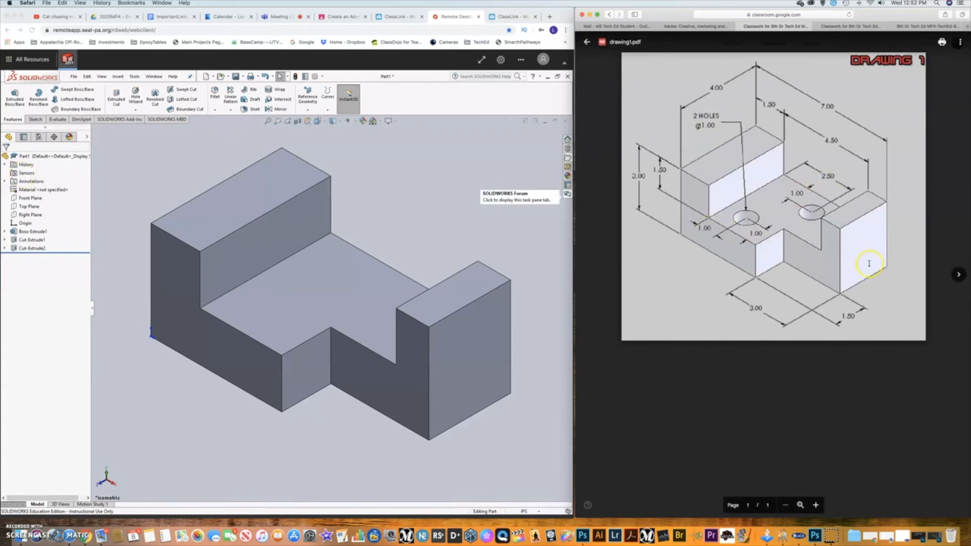
{"action": "left_click", "coordinate": [956, 275]}
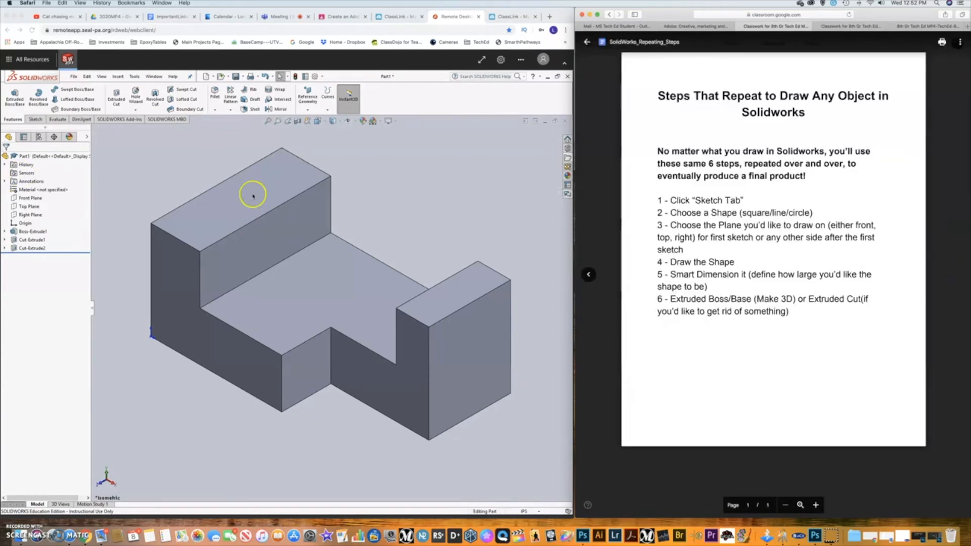
Sketch two circles on the recess floor, about 0.40 in radius near its front edge and about 0.46 in radius toward the back edge
{"action": "left_click", "coordinate": [34, 119]}
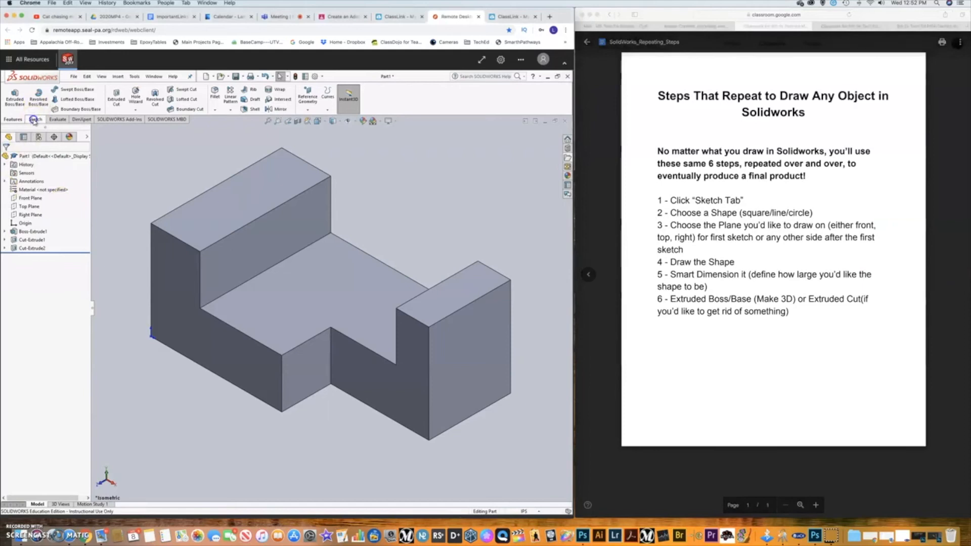
{"action": "left_click", "coordinate": [61, 97]}
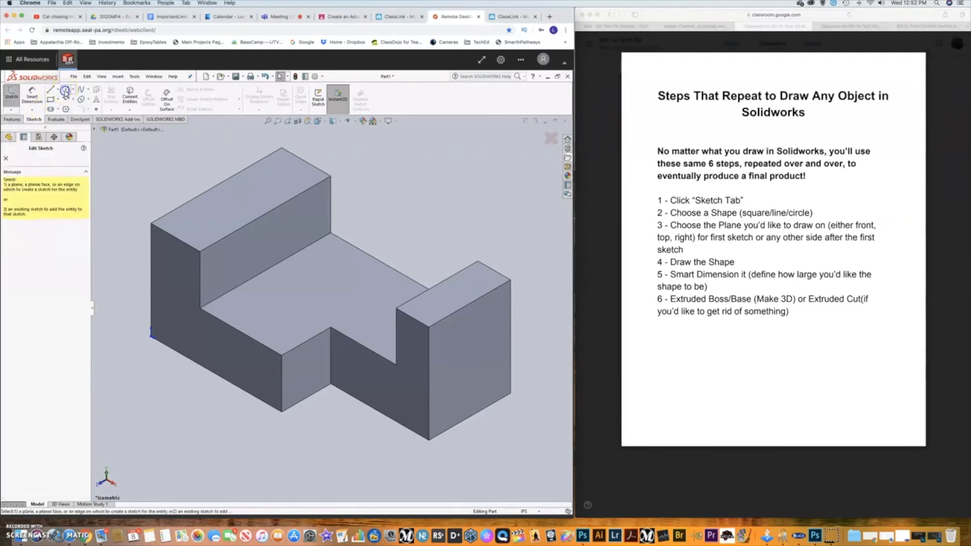
{"action": "left_click", "coordinate": [281, 298]}
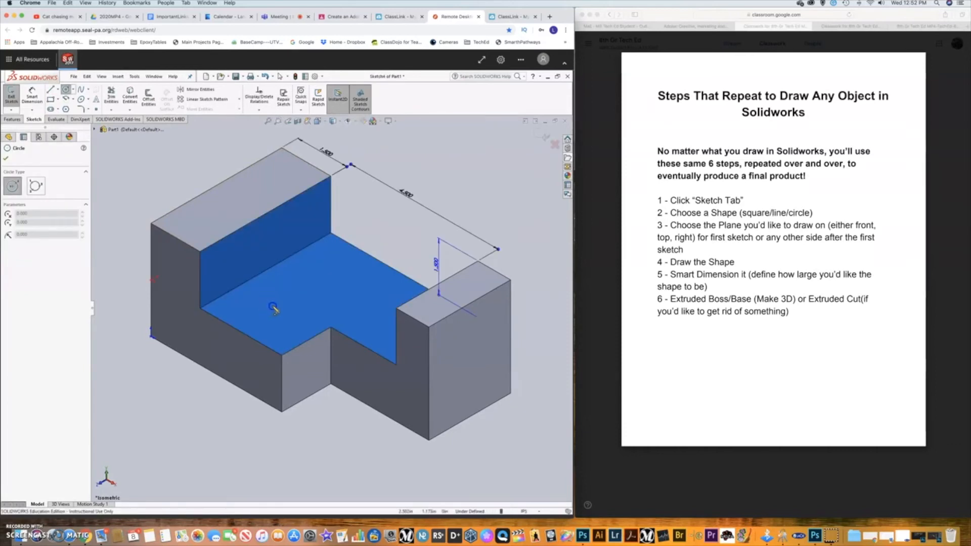
{"action": "left_click", "coordinate": [272, 306]}
{"action": "left_click", "coordinate": [281, 317]}
{"action": "left_click", "coordinate": [343, 279]}
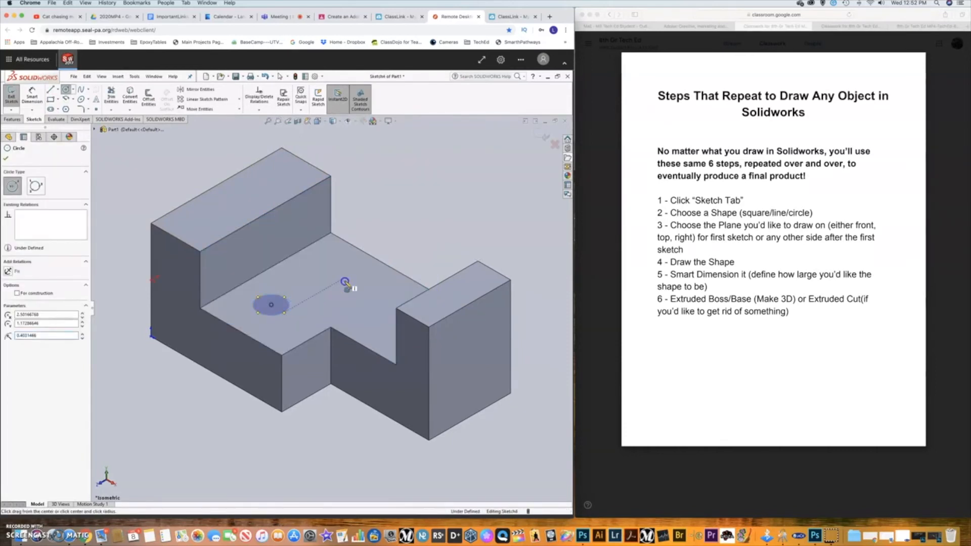
{"action": "left_click", "coordinate": [349, 292]}
{"action": "scroll", "coordinate": [348, 294], "scroll_direction": "down", "scroll_amount": 3}
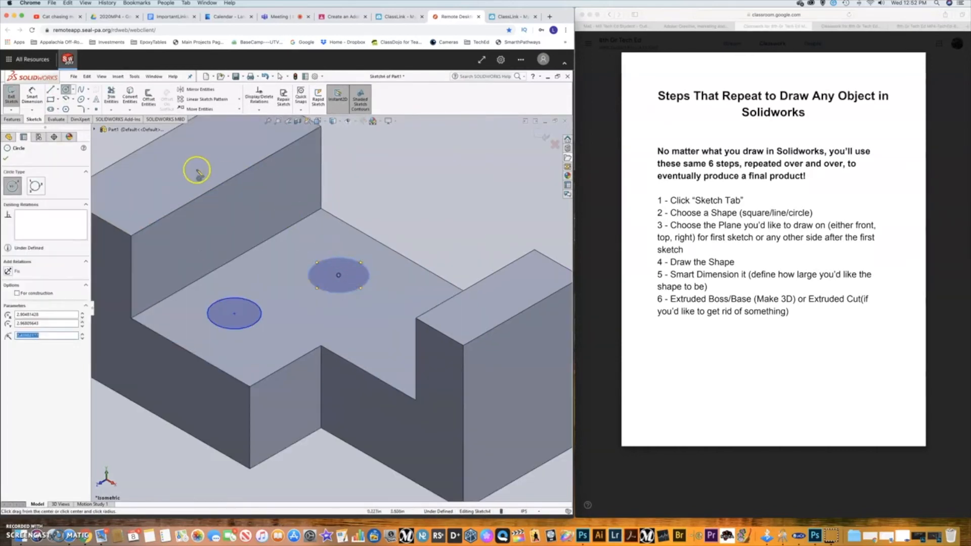
{"action": "left_click", "coordinate": [266, 120]}
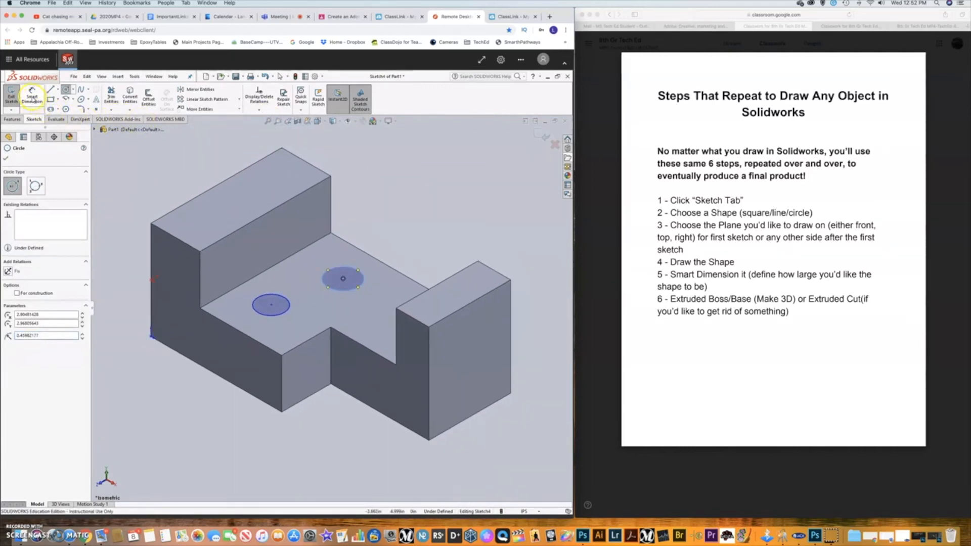
Dimension the diameter of both circles on the recess floor to 1 in
{"action": "left_click", "coordinate": [31, 98]}
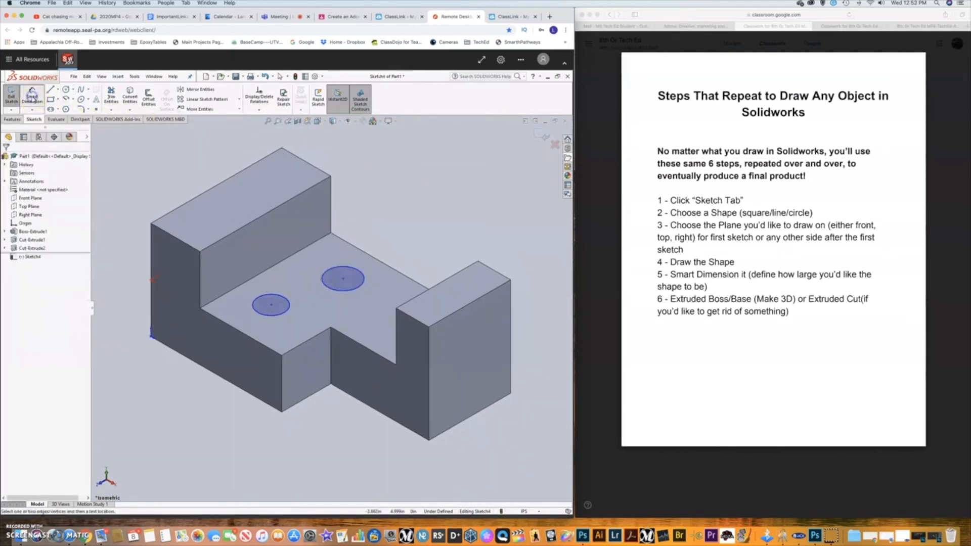
{"action": "left_click", "coordinate": [282, 300]}
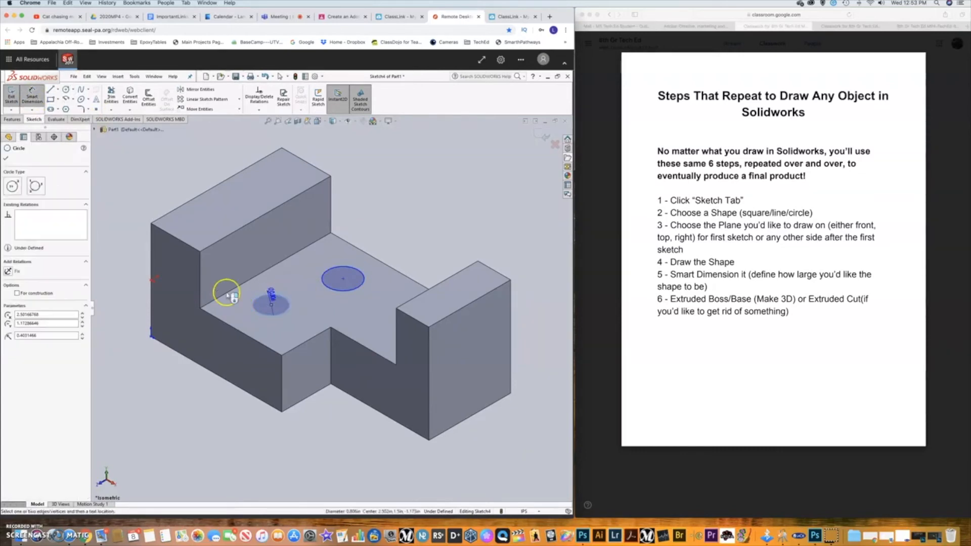
{"action": "left_click", "coordinate": [122, 297]}
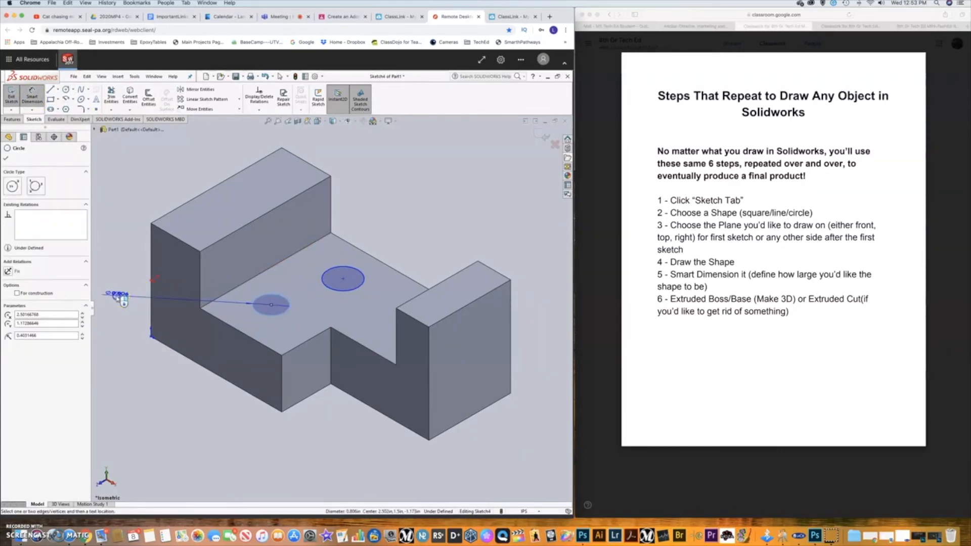
{"action": "type", "text": "1"}
{"action": "key", "text": "Return"}
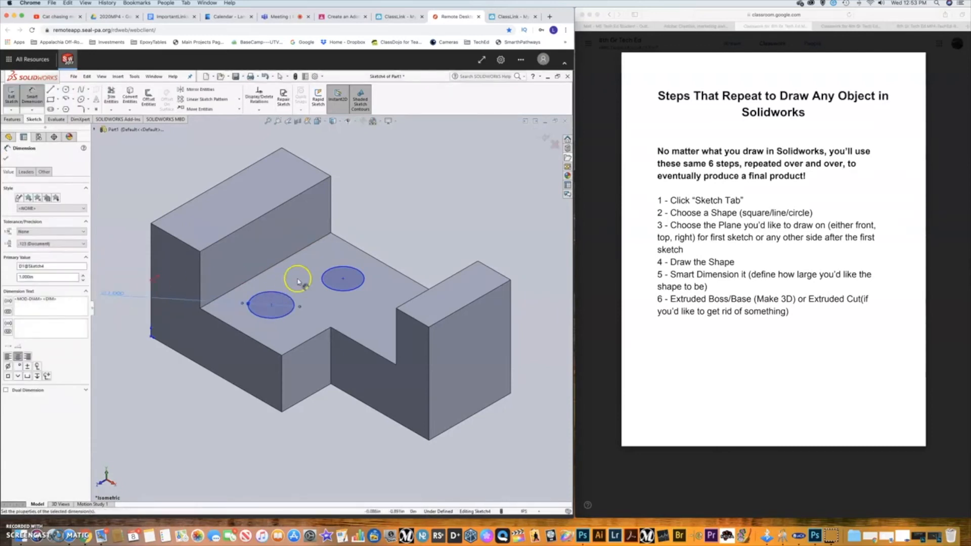
{"action": "left_click", "coordinate": [391, 278]}
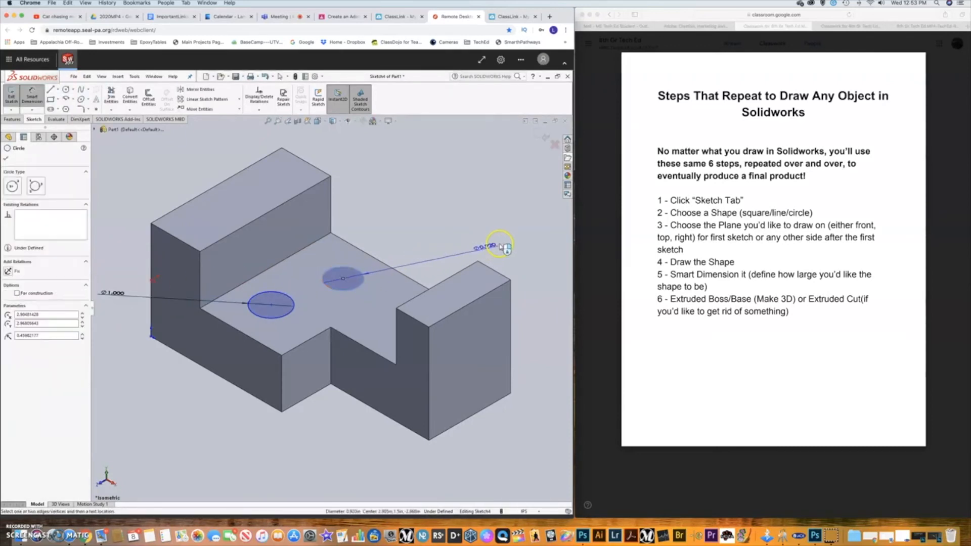
{"action": "left_click", "coordinate": [501, 244]}
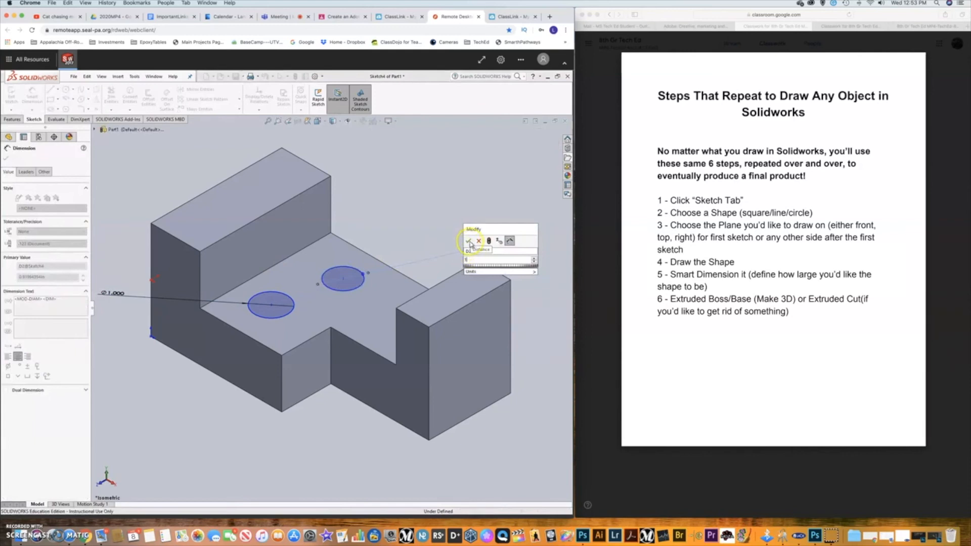
{"action": "type", "text": "1"}
{"action": "left_click", "coordinate": [469, 241]}
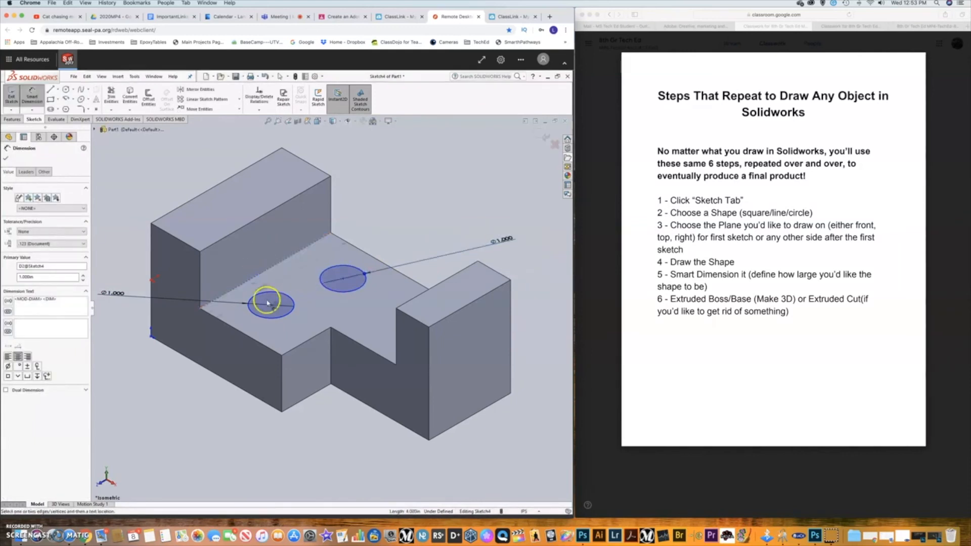
Dimension the front circle's centre 1 in from the thicker end wall and 1 in from the recess floor's front edge
{"action": "left_click", "coordinate": [271, 305]}
{"action": "left_click", "coordinate": [202, 332]}
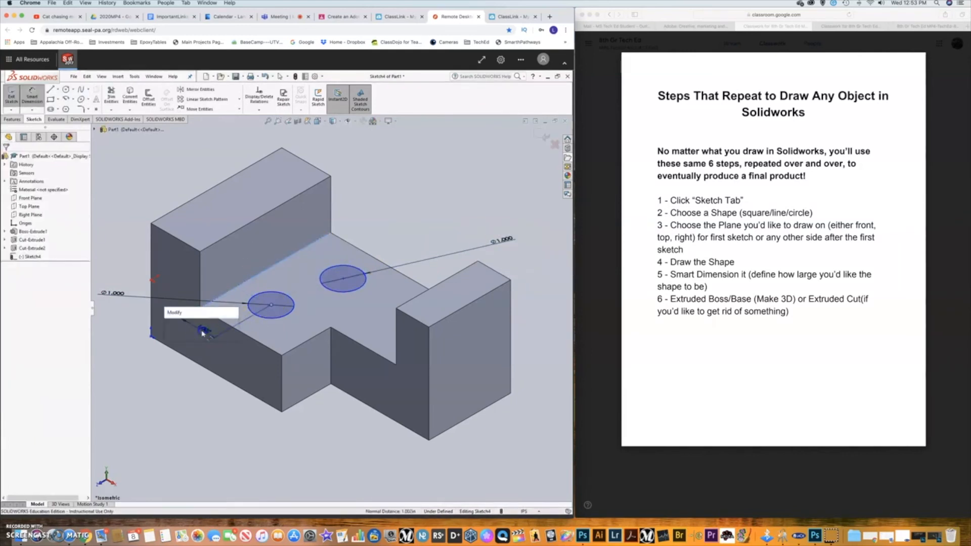
{"action": "type", "text": "1.000in"}
{"action": "key", "text": "Return"}
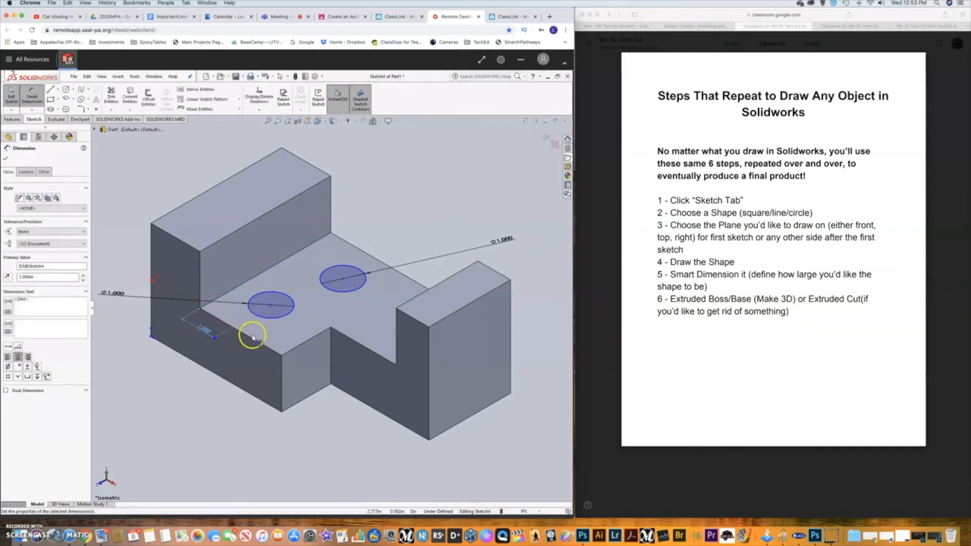
{"action": "left_click", "coordinate": [251, 339]}
{"action": "left_click", "coordinate": [271, 306]}
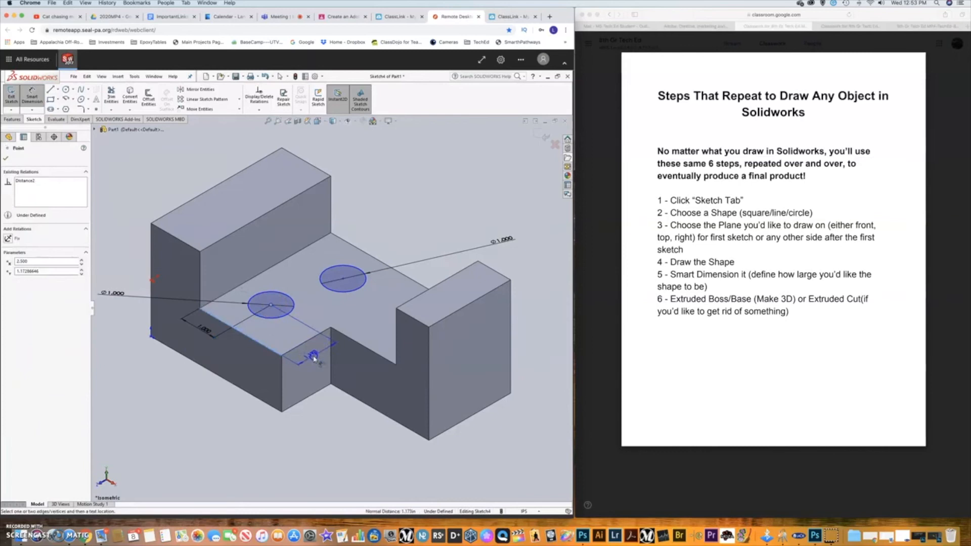
{"action": "left_click", "coordinate": [314, 359]}
{"action": "type", "text": "1"}
{"action": "key", "text": "Return"}
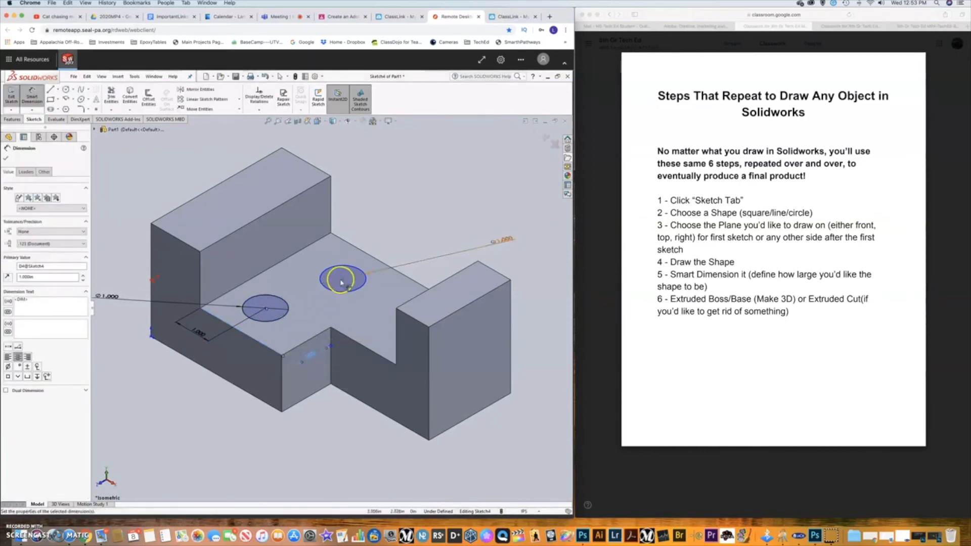
Dimension the rear circle's centre 2.5 in from the thicker end wall and 1 in from the recess floor's back edge
{"action": "left_click", "coordinate": [343, 279]}
{"action": "left_click", "coordinate": [306, 250]}
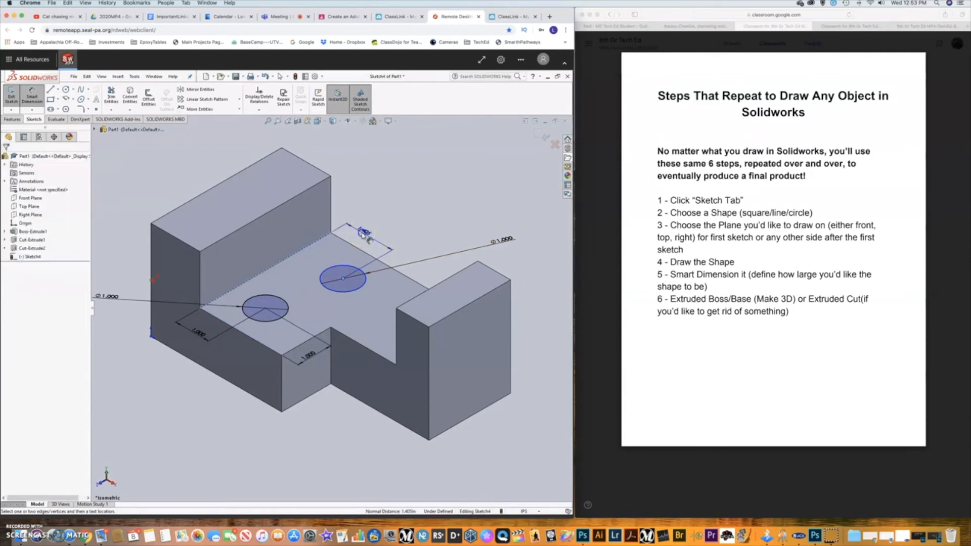
{"action": "left_click", "coordinate": [364, 233]}
{"action": "type", "text": "2.5"}
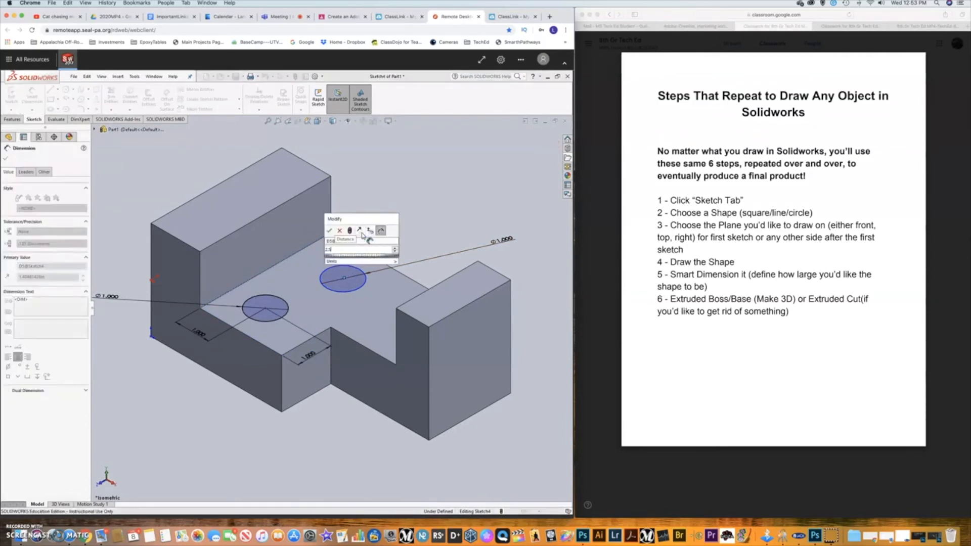
{"action": "key", "text": "Return"}
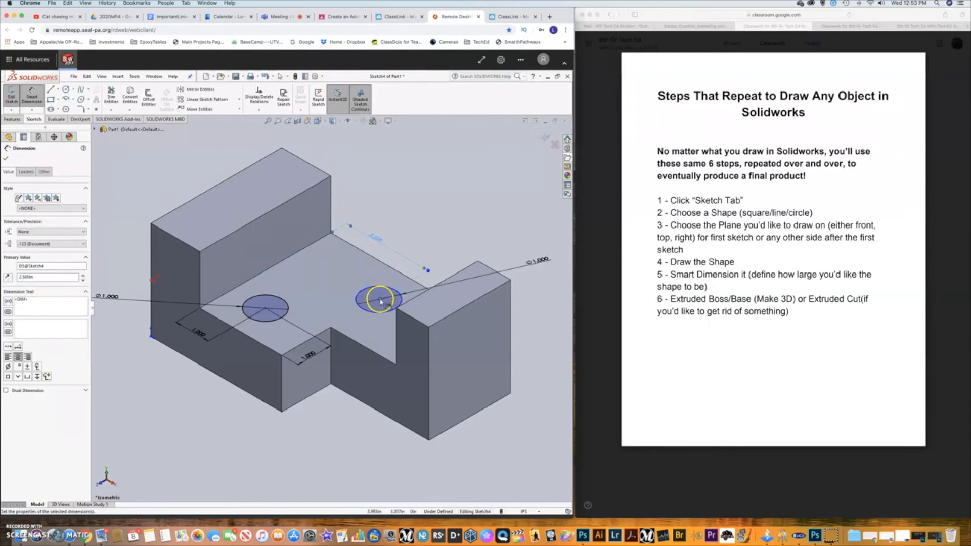
{"action": "left_click", "coordinate": [379, 302]}
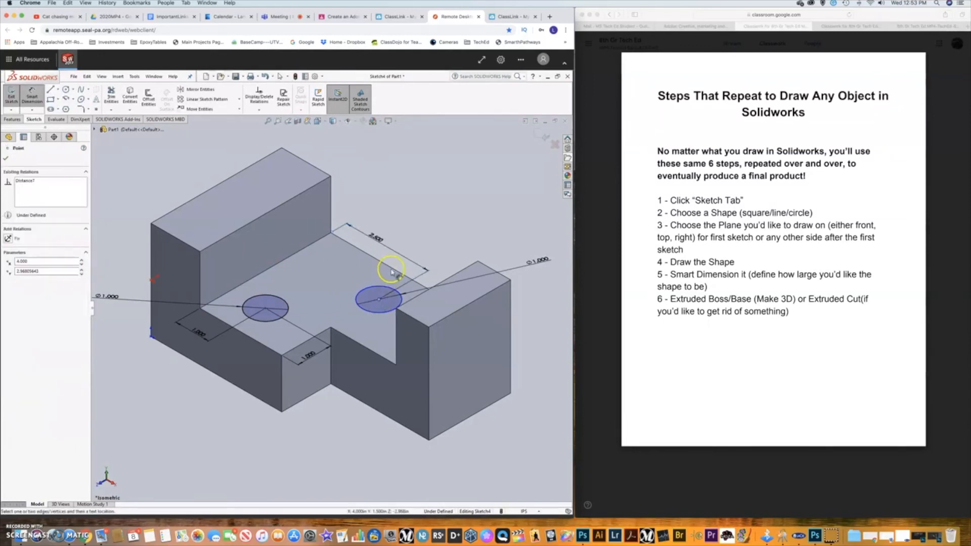
{"action": "left_click", "coordinate": [393, 272]}
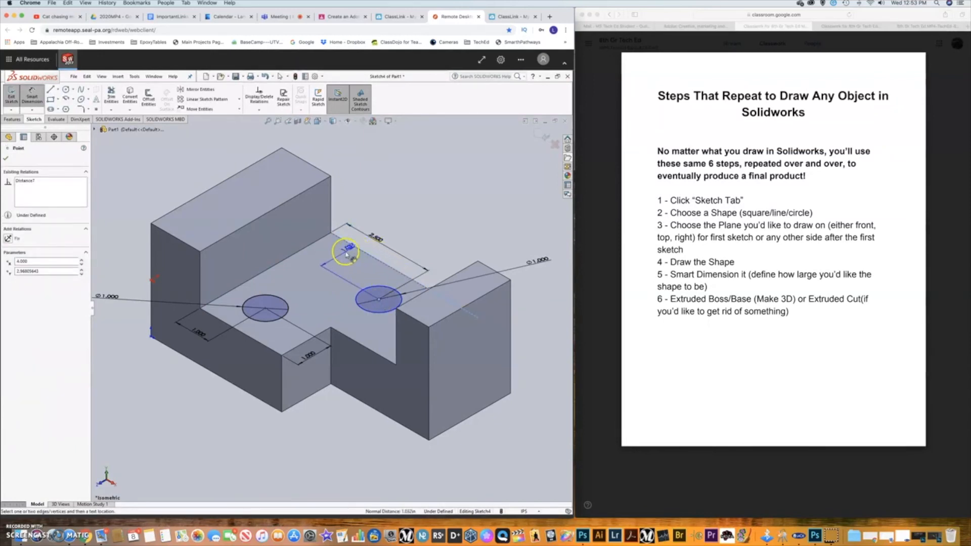
{"action": "left_click", "coordinate": [340, 257]}
{"action": "key", "text": "Return"}
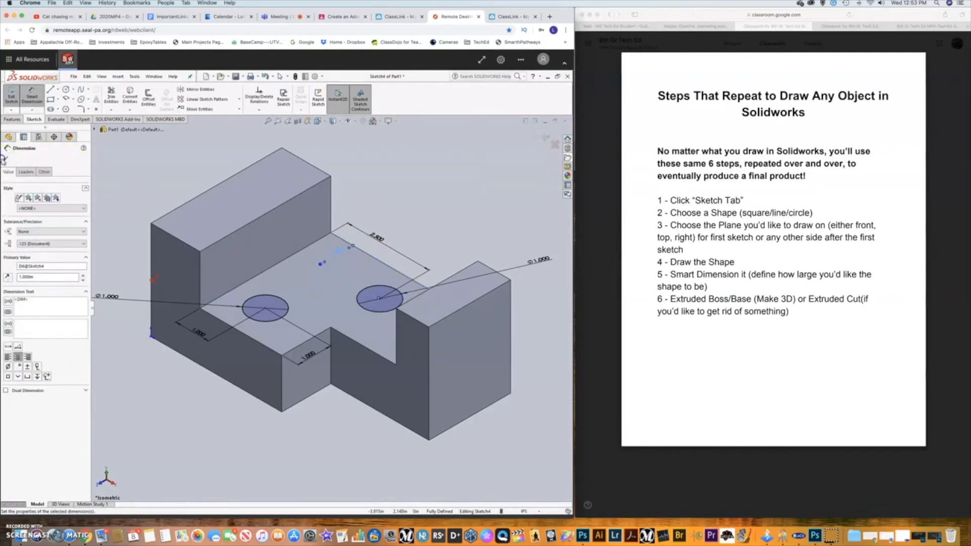
Cut both circles through the block with an Extruded Cut set to Through All from the sketch plane
{"action": "left_click", "coordinate": [12, 120]}
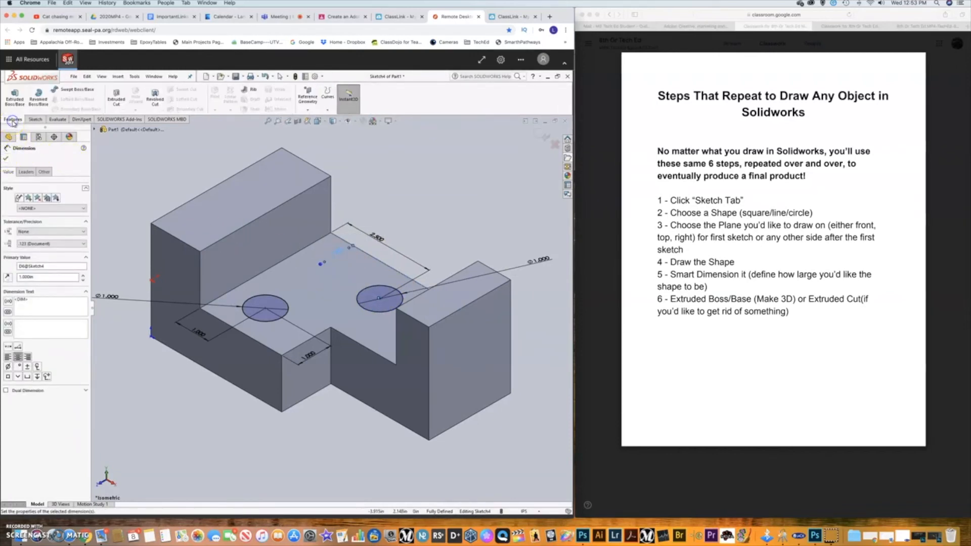
{"action": "left_click", "coordinate": [117, 96]}
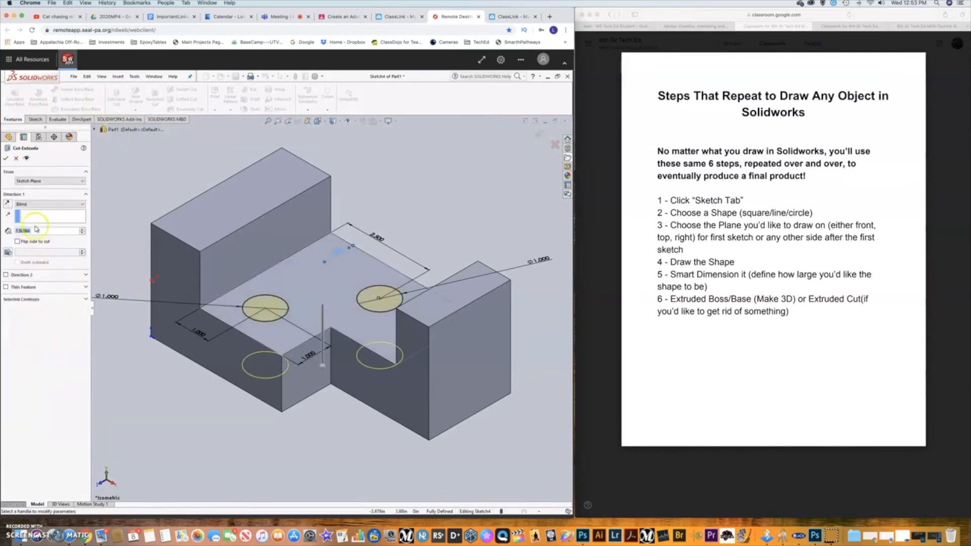
{"action": "left_click", "coordinate": [32, 204]}
{"action": "left_click", "coordinate": [31, 216]}
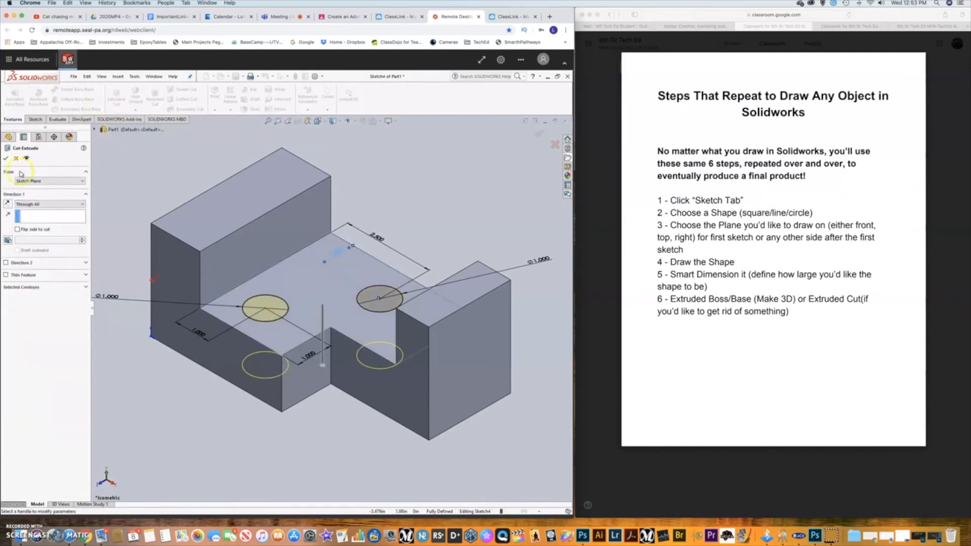
{"action": "left_click", "coordinate": [7, 161]}
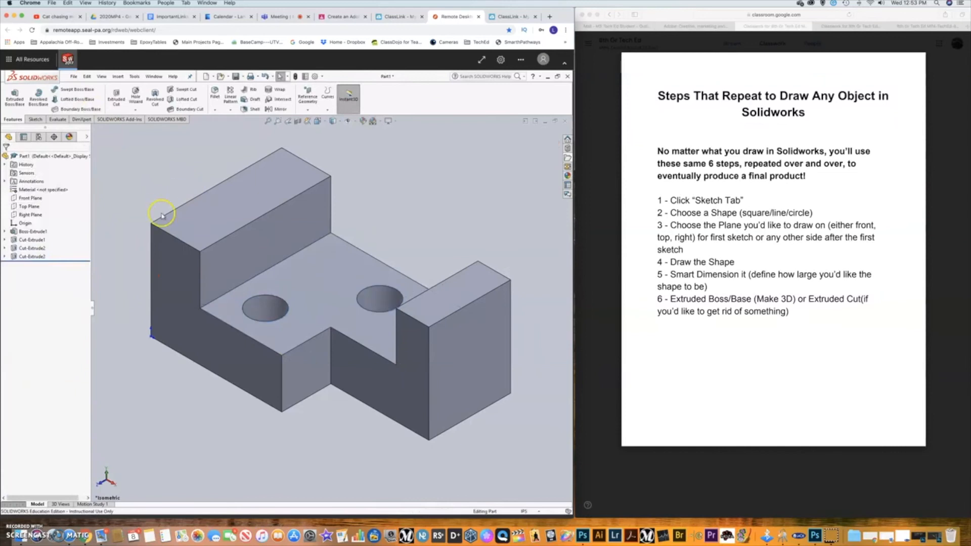
{"action": "right_click_drag", "start_coordinate": [188, 283], "coordinate": [145, 205]}
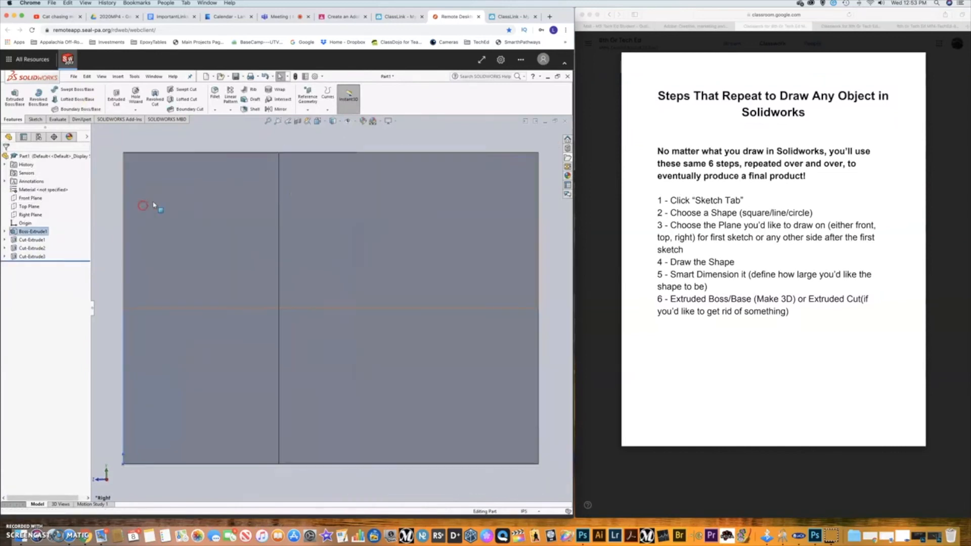
{"action": "left_click", "coordinate": [317, 121]}
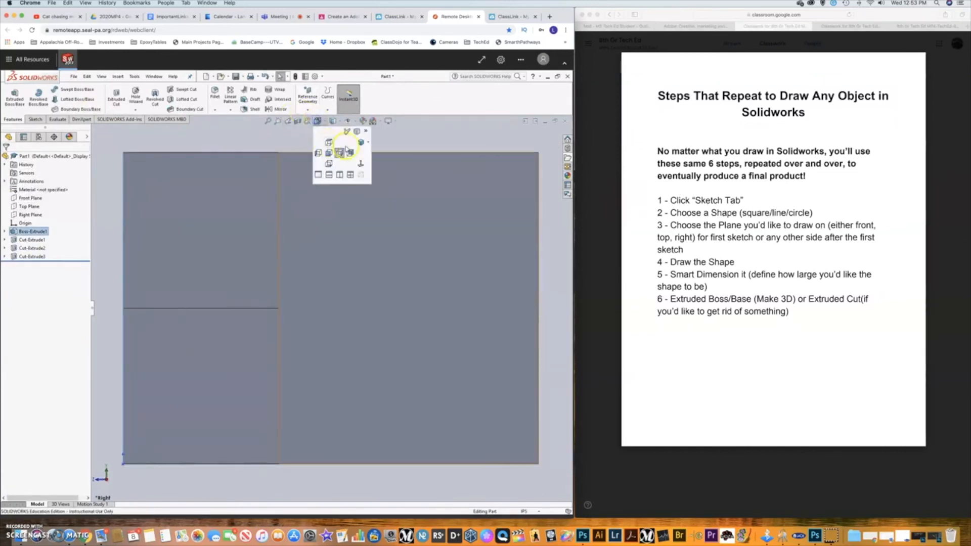
{"action": "left_click", "coordinate": [361, 143]}
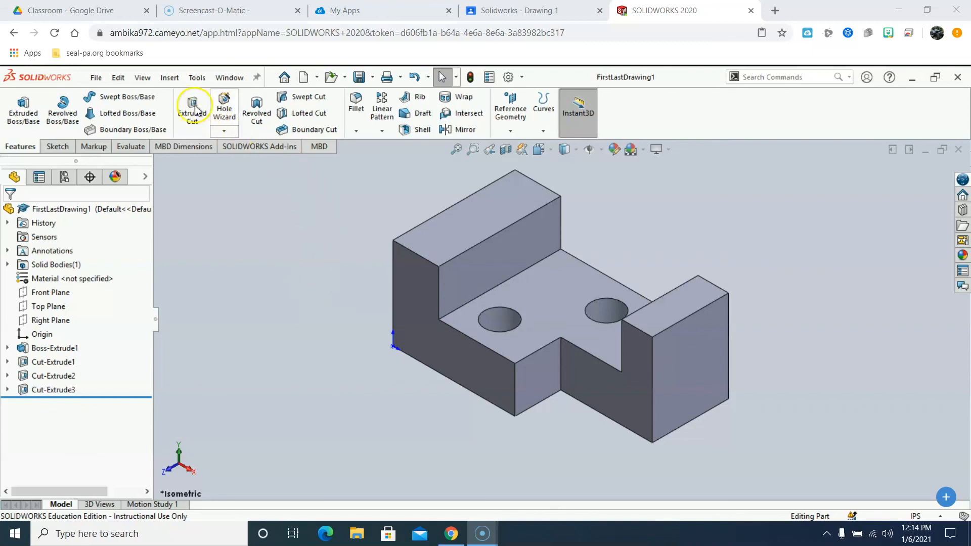
{"action": "left_click", "coordinate": [96, 79]}
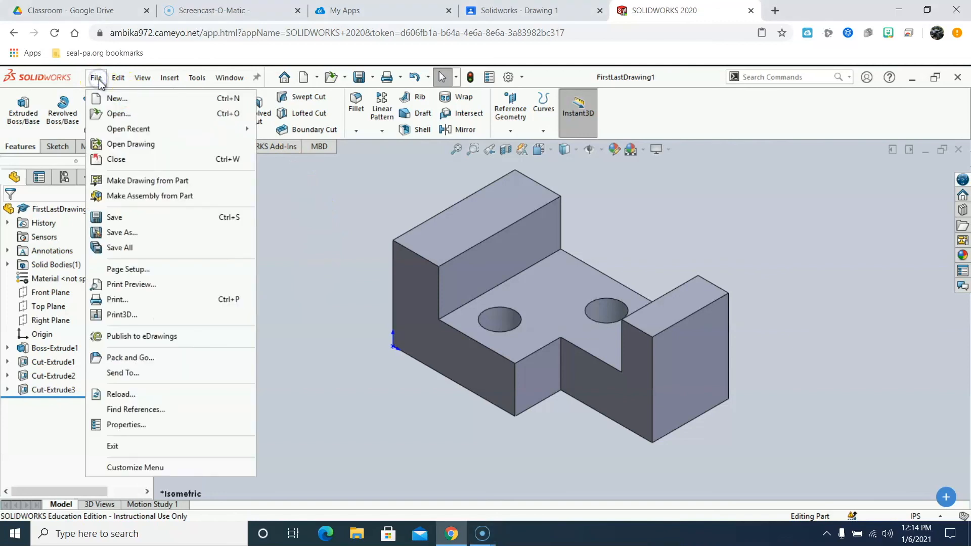
{"action": "left_click", "coordinate": [121, 232]}
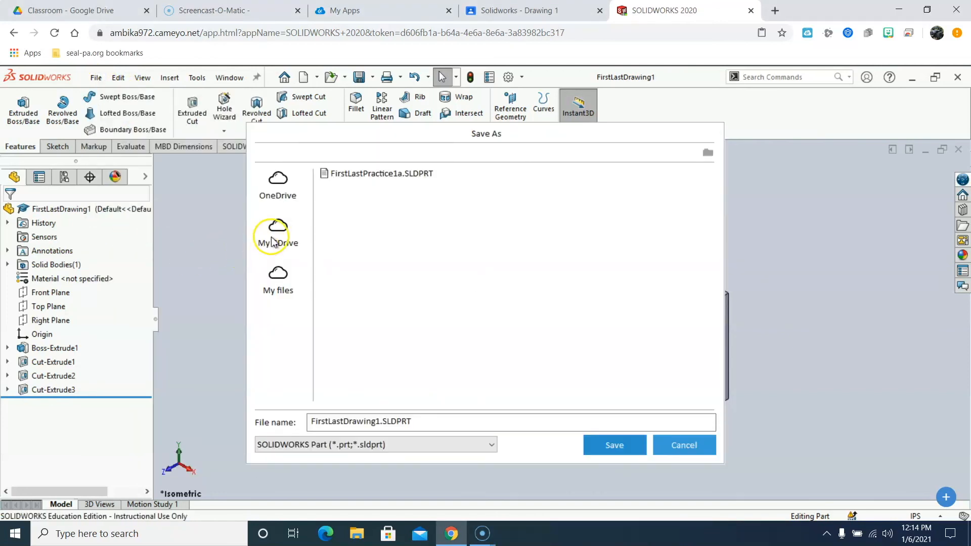
{"action": "left_click", "coordinate": [273, 239]}
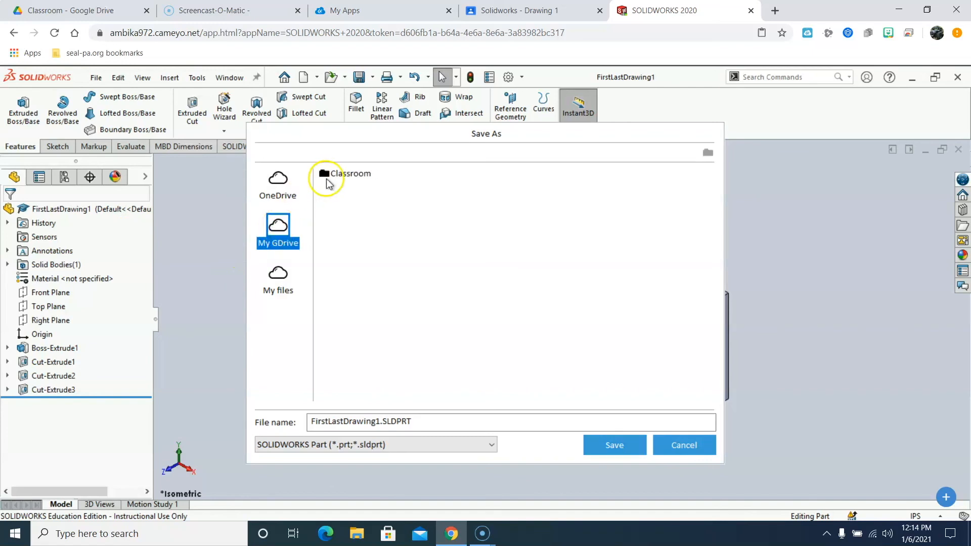
{"action": "double_click", "coordinate": [326, 180]}
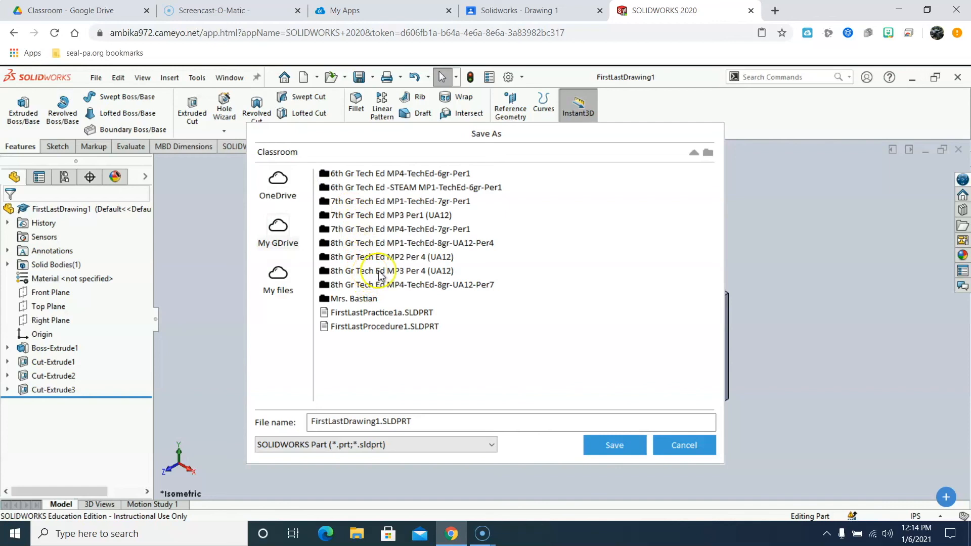
{"action": "double_click", "coordinate": [382, 272]}
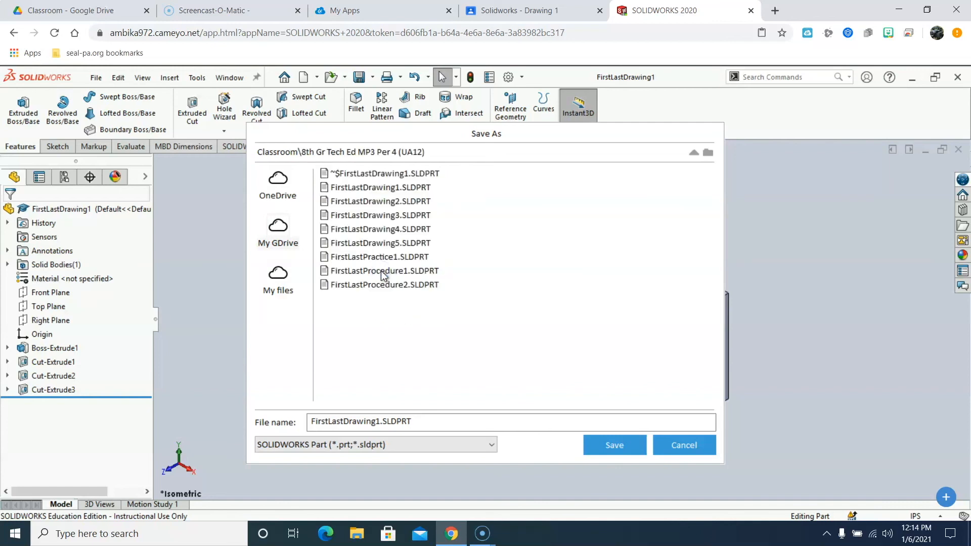
{"action": "left_click", "coordinate": [374, 424]}
{"action": "left_click", "coordinate": [411, 422]}
{"action": "left_click_drag", "start_coordinate": [411, 422], "coordinate": [239, 407]}
{"action": "type", "text": "F"}
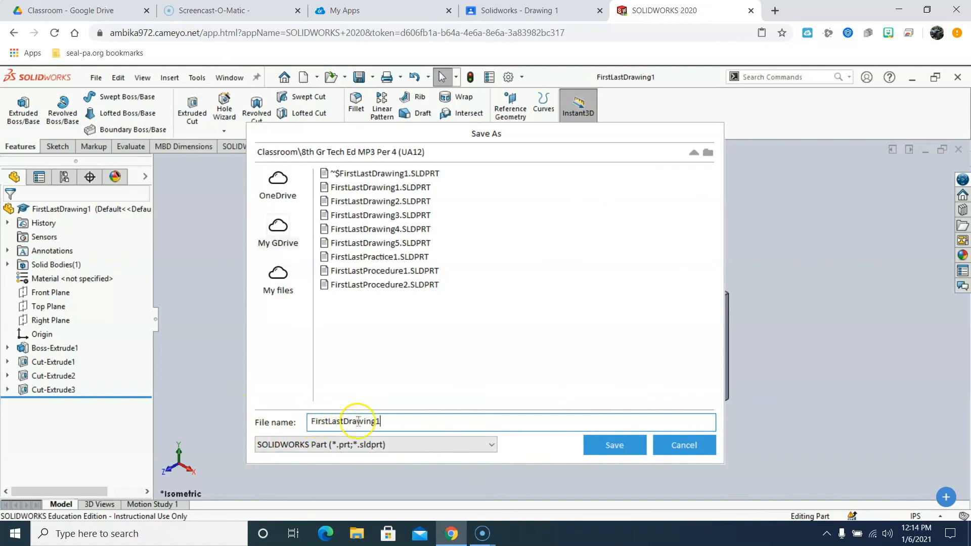
{"action": "left_click", "coordinate": [601, 452]}
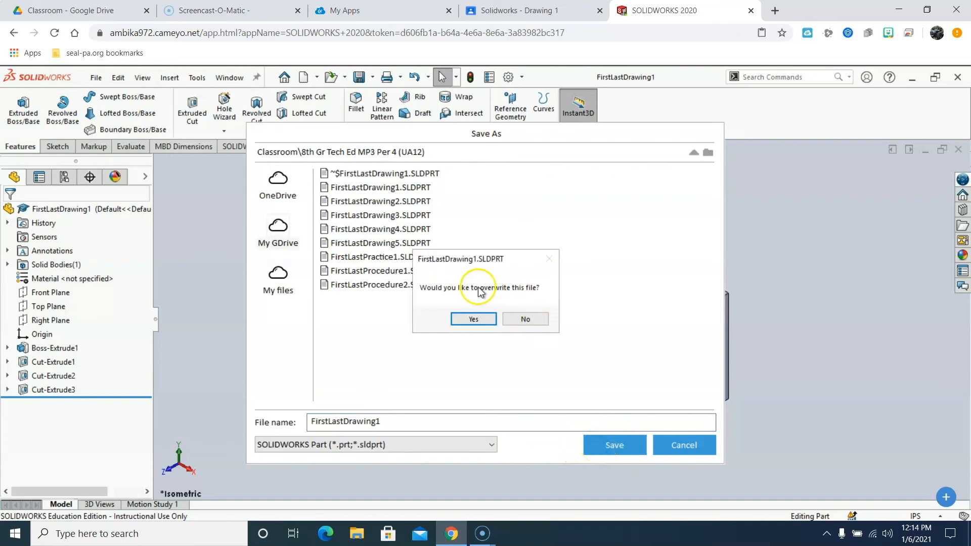
{"action": "left_click", "coordinate": [511, 320]}
{"action": "left_click", "coordinate": [680, 445]}
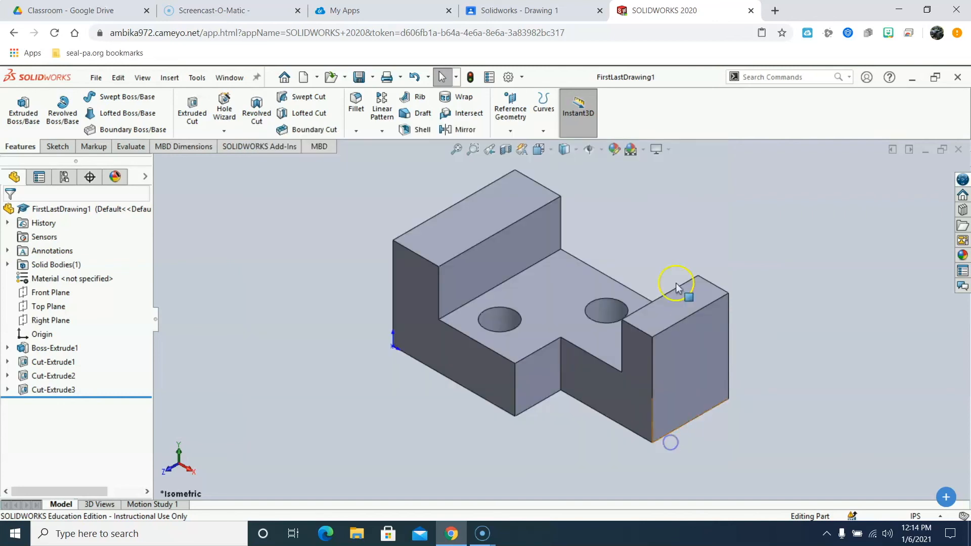
Switch to the "Solidworks - Drawing 1" assignment in Google Classroom and start adding a Google Drive file to the submission
{"action": "left_click", "coordinate": [523, 13]}
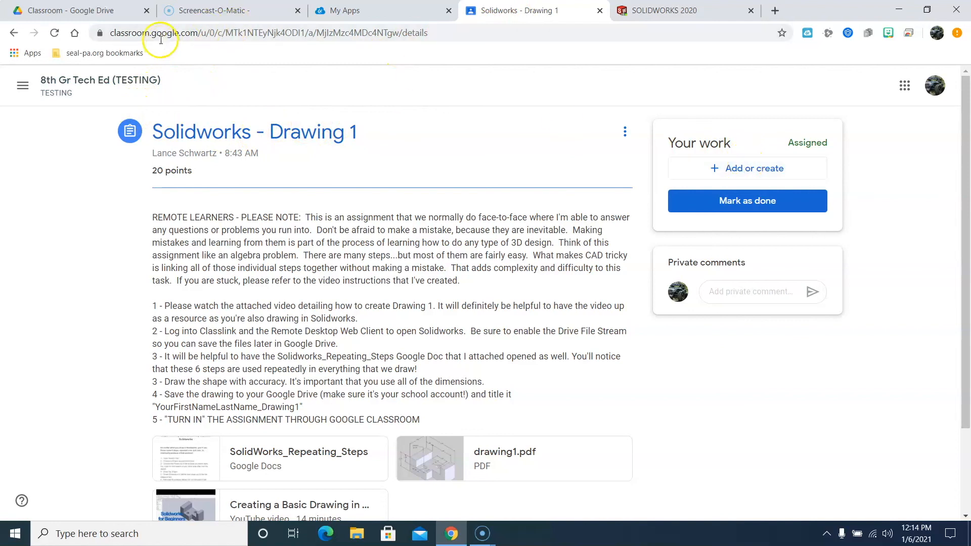
{"action": "left_click", "coordinate": [742, 170]}
{"action": "left_click", "coordinate": [739, 194]}
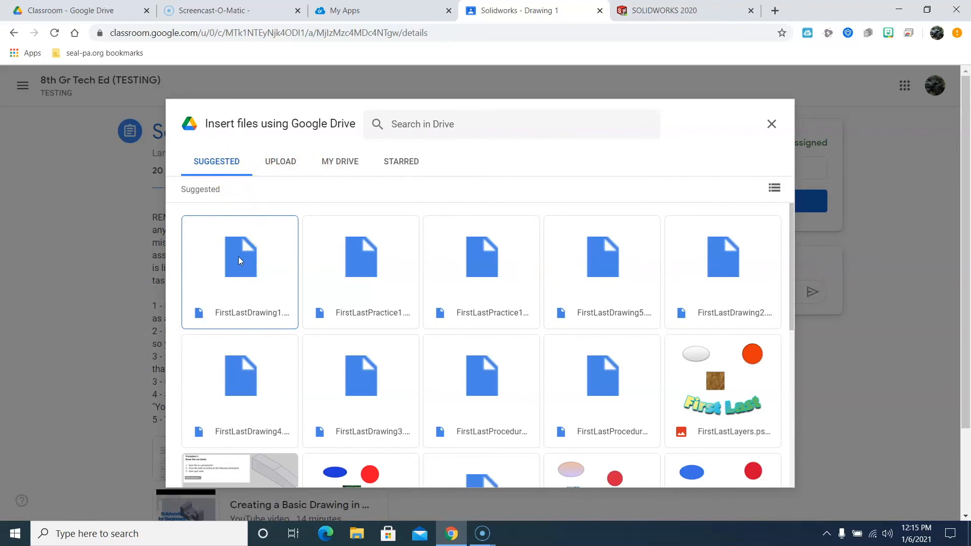
Attach FirstLastDrawing1.SLDPRT from the "8th Gr Tech Ed MP3 Per 4 (UA12)" folder inside My Drive's Classroom folder
{"action": "left_click", "coordinate": [331, 164]}
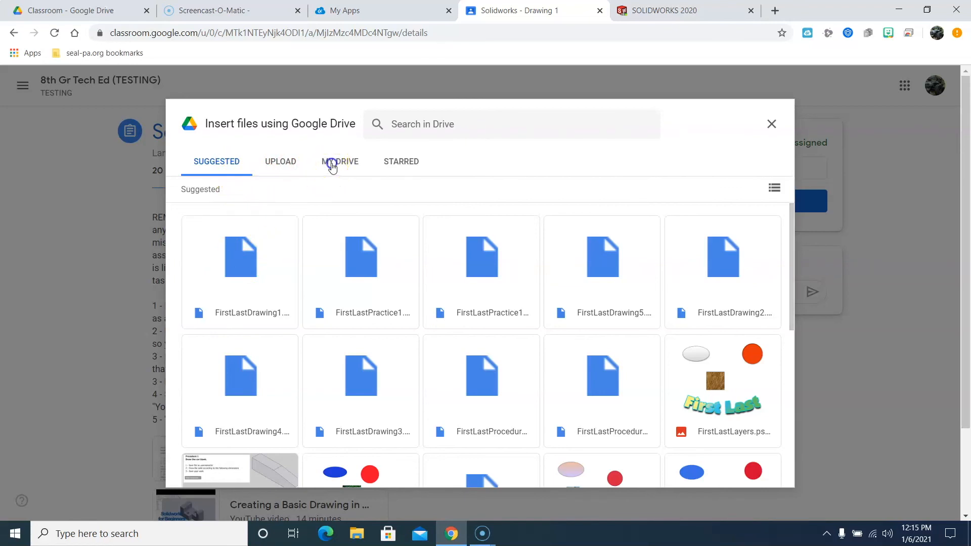
{"action": "double_click", "coordinate": [258, 244]}
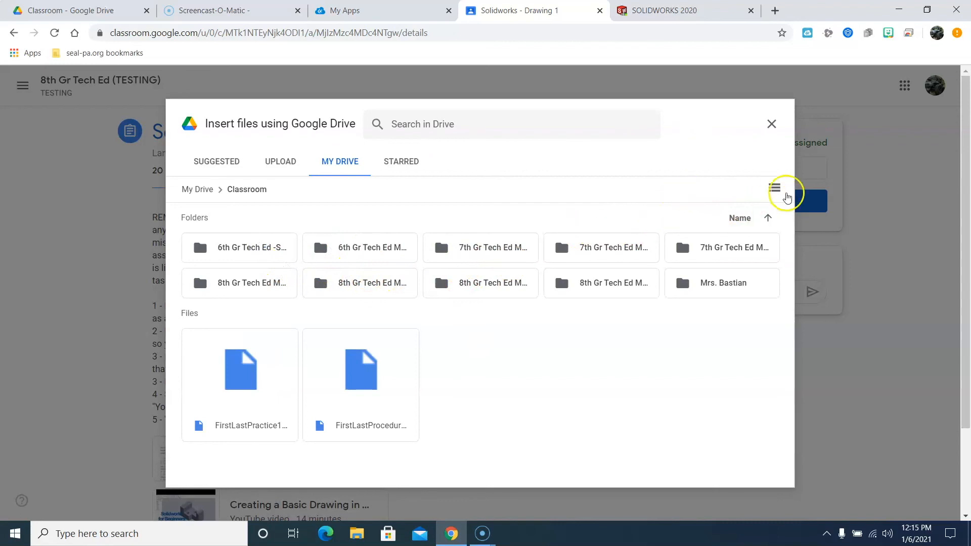
{"action": "left_click", "coordinate": [777, 191]}
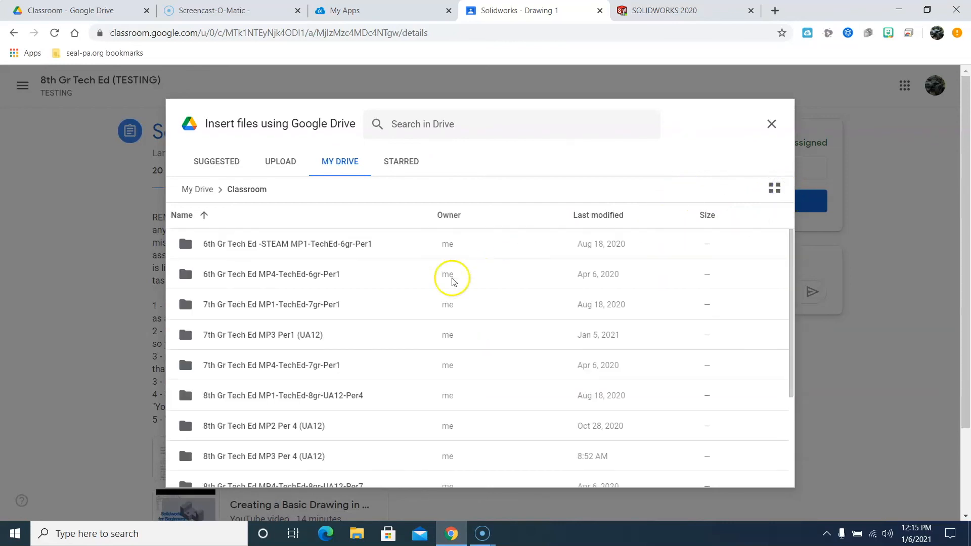
{"action": "scroll", "coordinate": [292, 422], "scroll_direction": "down", "scroll_amount": 3}
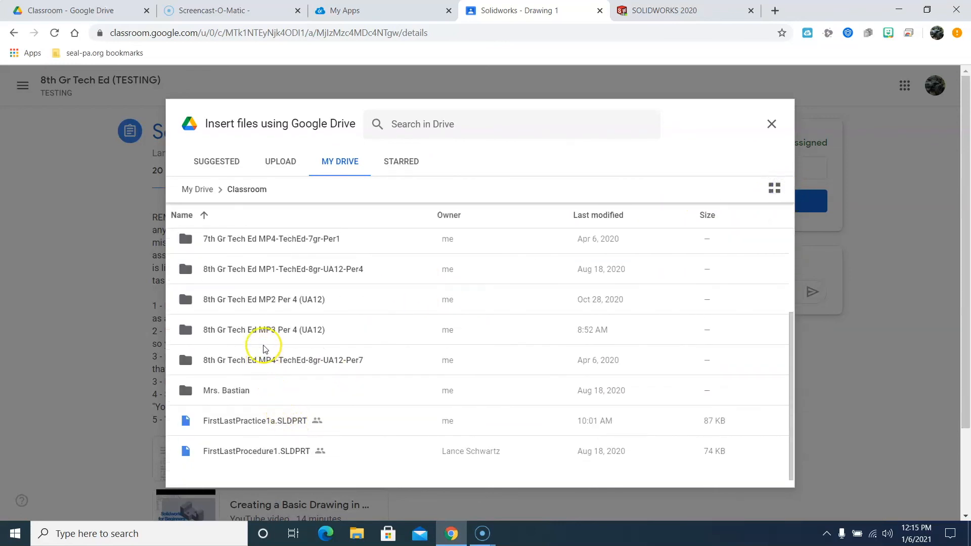
{"action": "double_click", "coordinate": [261, 329]}
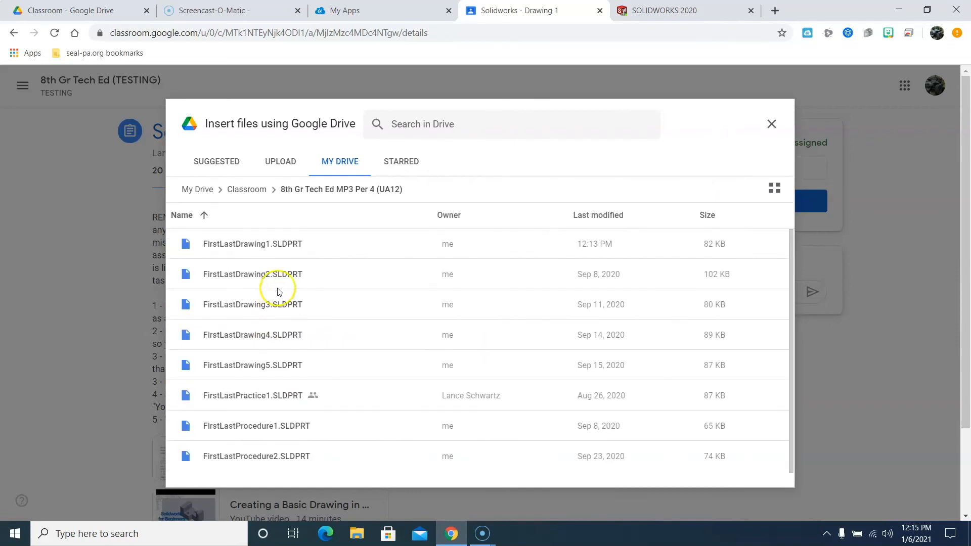
{"action": "left_click", "coordinate": [246, 246]}
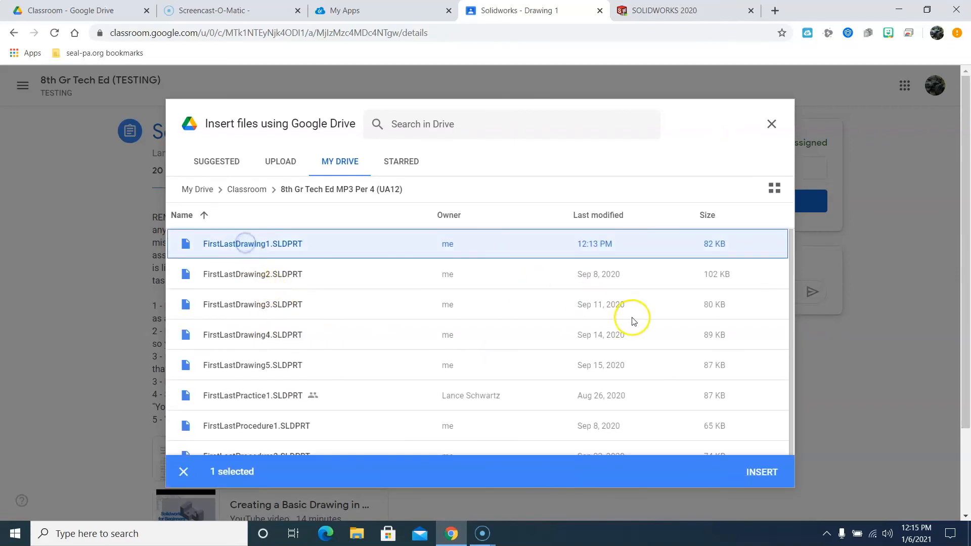
{"action": "left_click", "coordinate": [757, 474]}
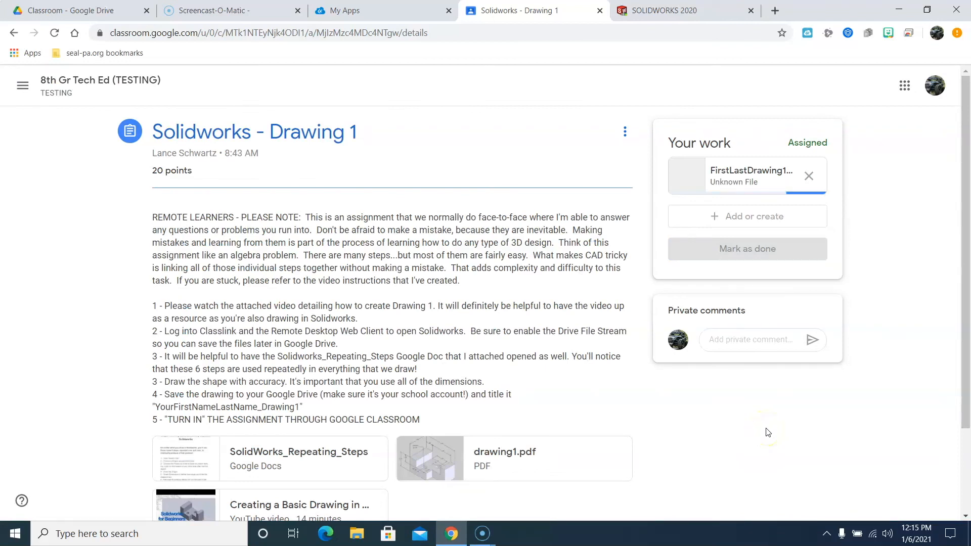
Turn in the "Solidworks - Drawing 1" assignment with the attached part file and confirm the submission
{"action": "left_click", "coordinate": [742, 249]}
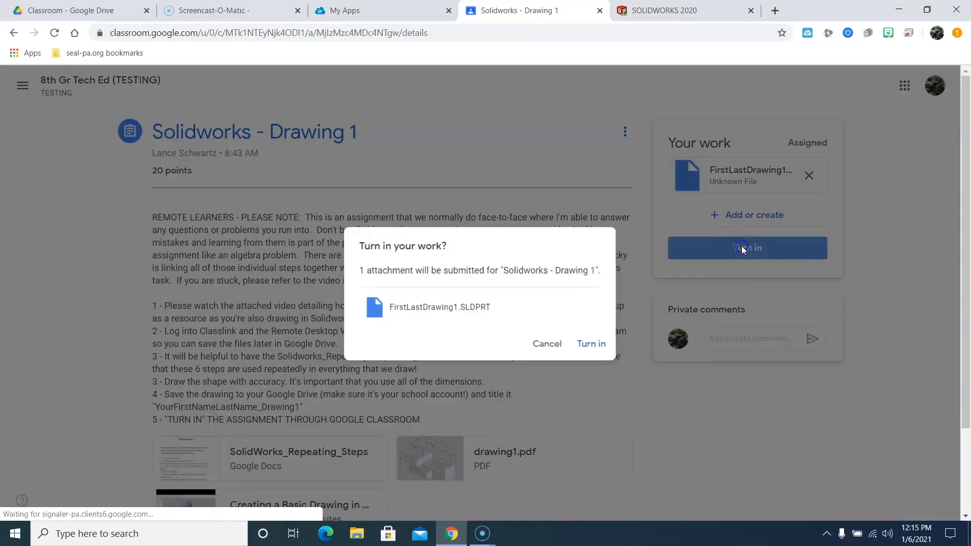
{"action": "left_click", "coordinate": [595, 344]}
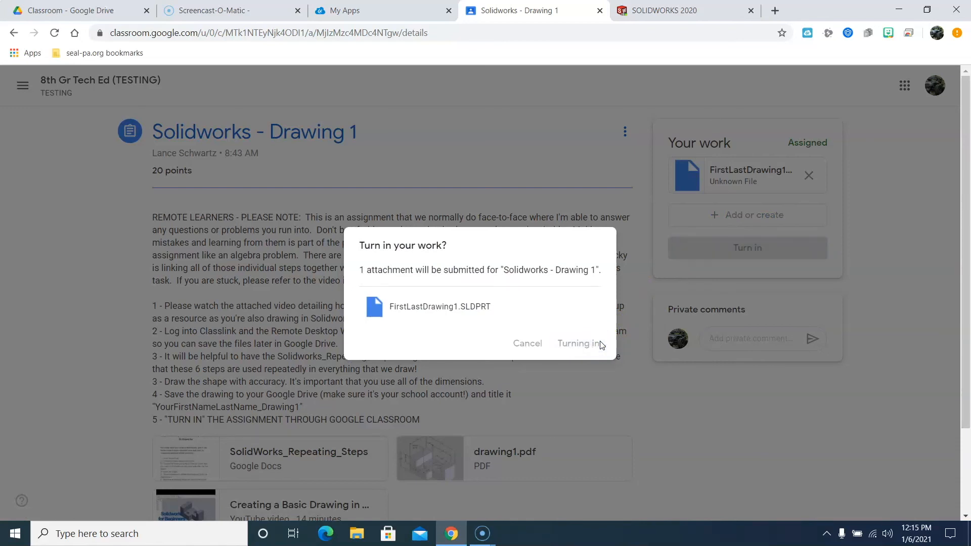